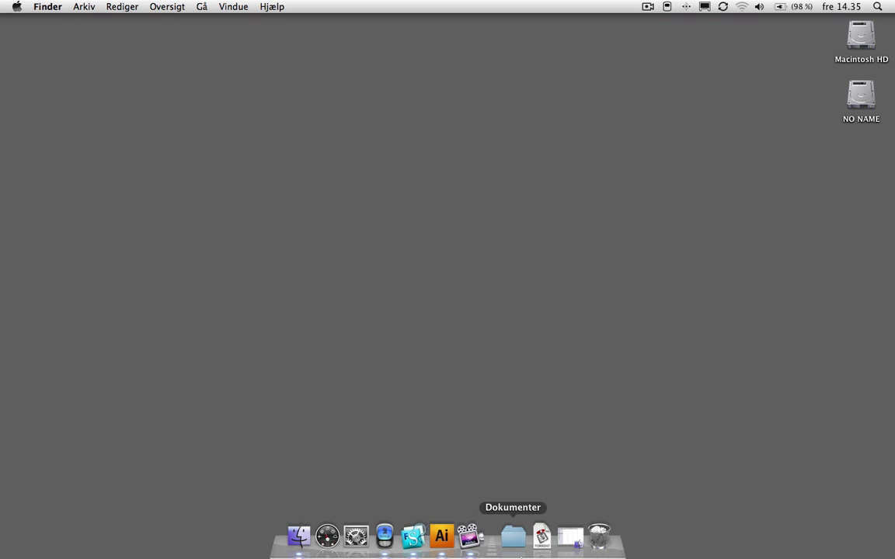
Bring Adobe Illustrator to the front from its Dock icon.
click(441, 535)
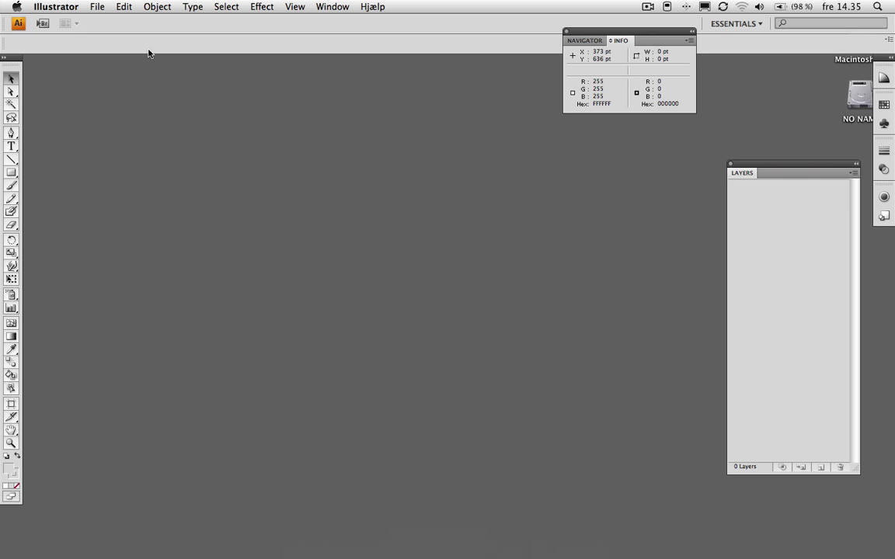
Open illustrator-setup.ai from File > Open Recent Files.
click(93, 7)
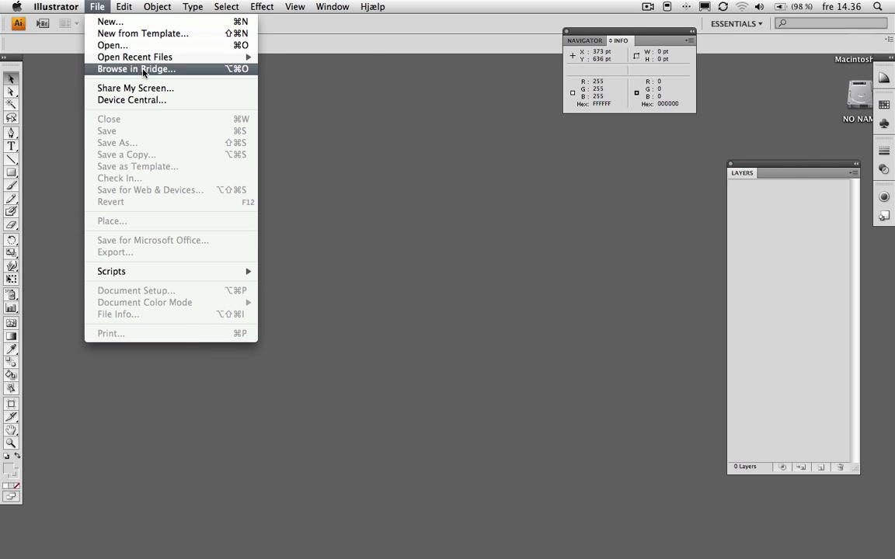
mouse_move(155, 57)
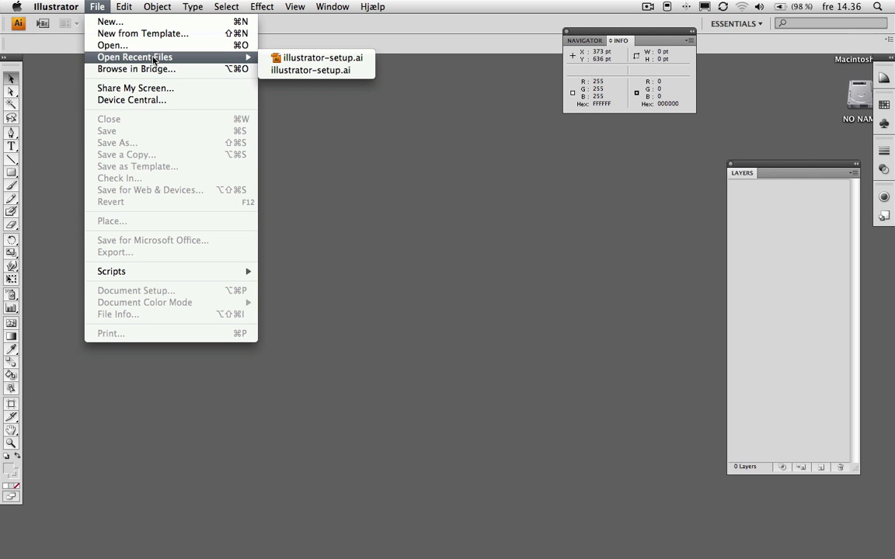
click(303, 59)
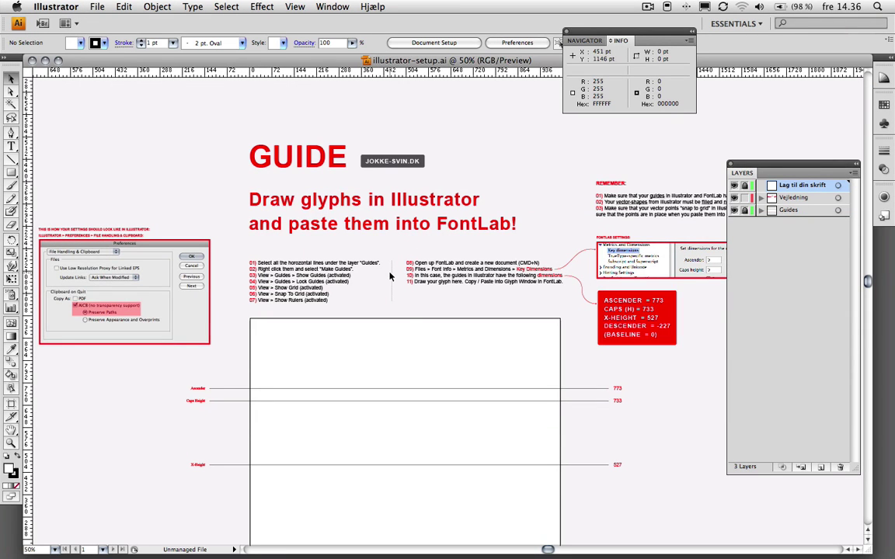
Pan over the template's instructions and baseline guides, then zoom in on the two preference screenshots.
scroll(409, 350, down, 2)
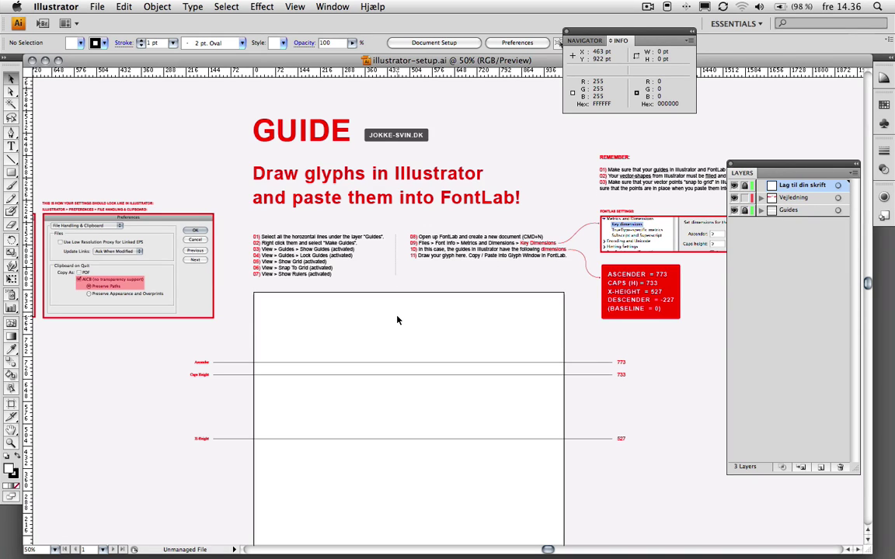
drag(413, 343, 421, 260)
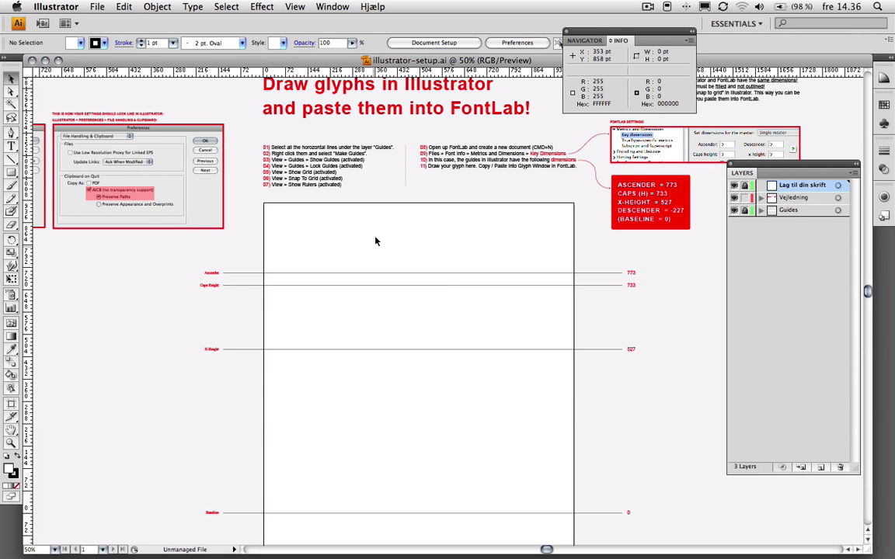
drag(399, 244, 423, 324)
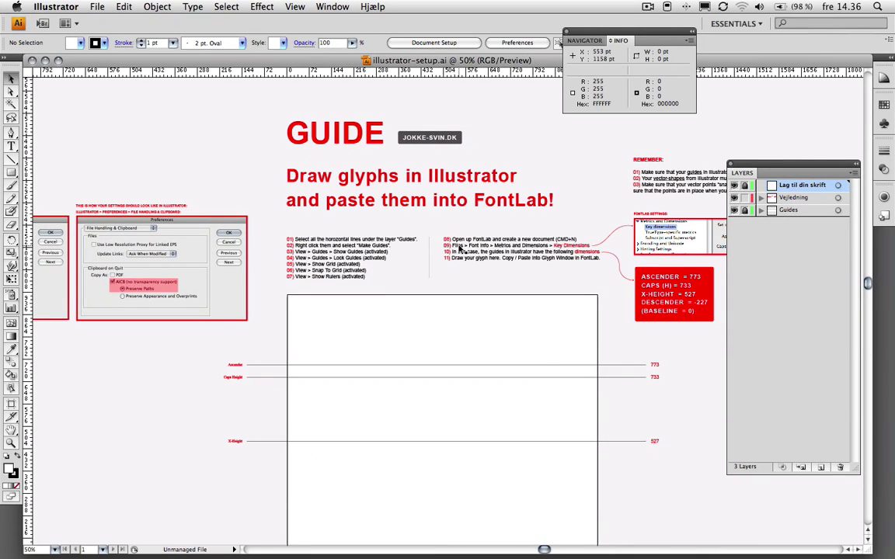
drag(402, 311, 409, 254)
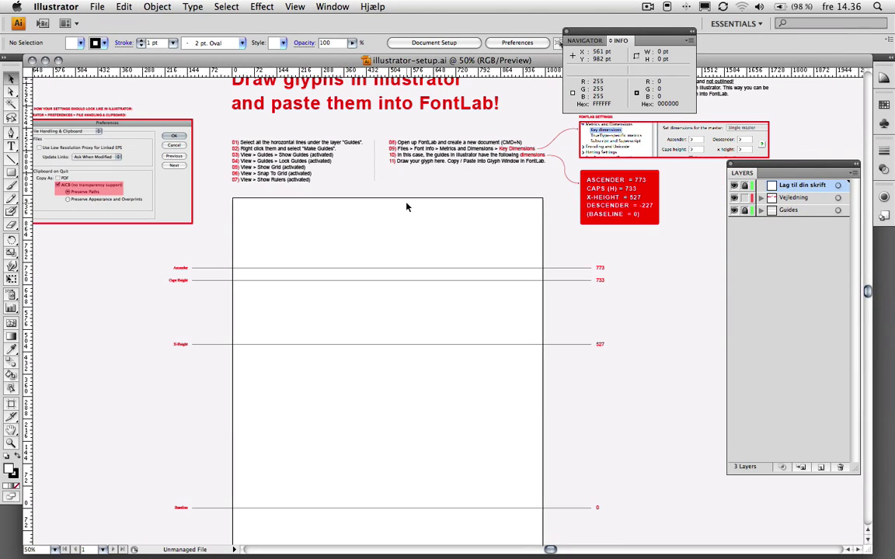
scroll(352, 214, left, 10)
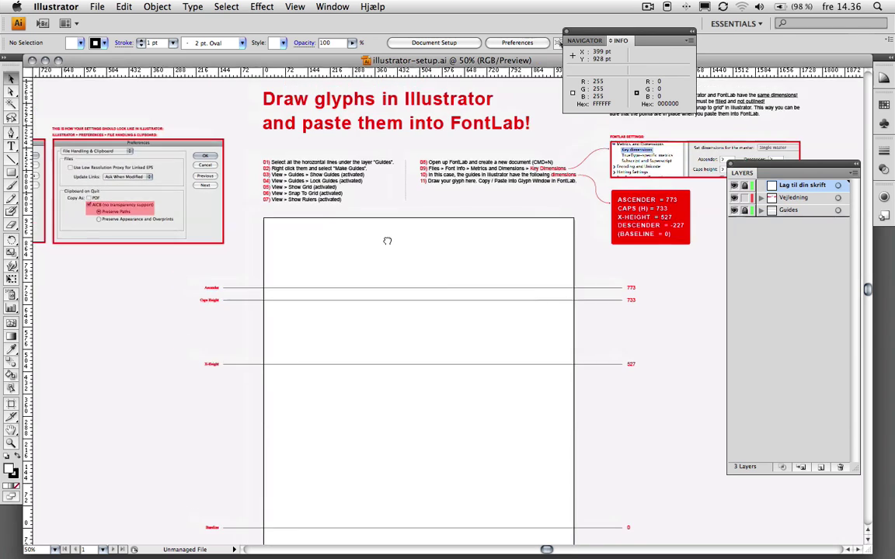
click(310, 215)
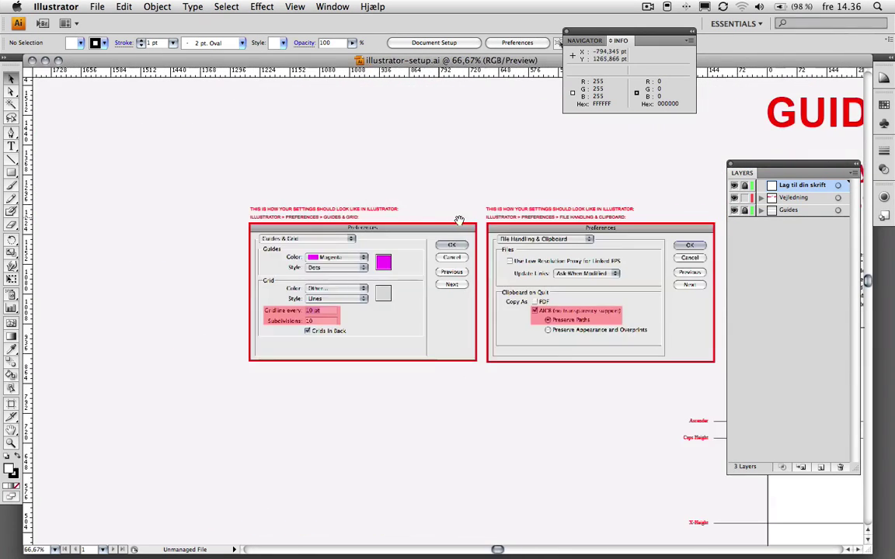
scroll(303, 256, right, 3)
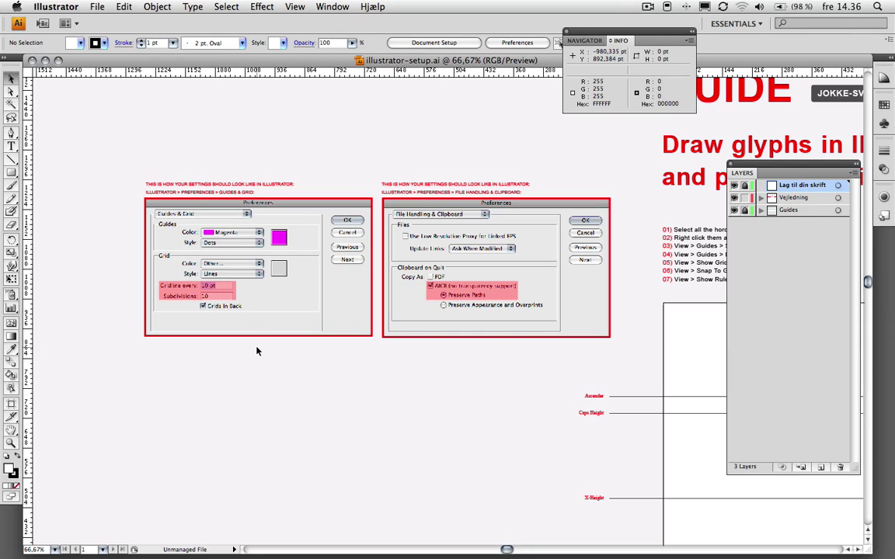
Confirm Guides & Grid preferences: gridline every 10 pt with 10 subdivisions.
key(super+k)
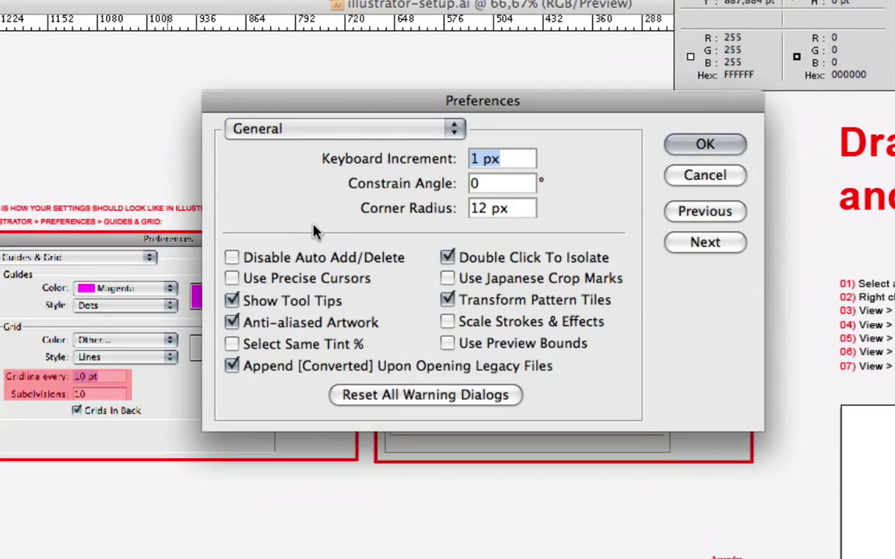
click(372, 129)
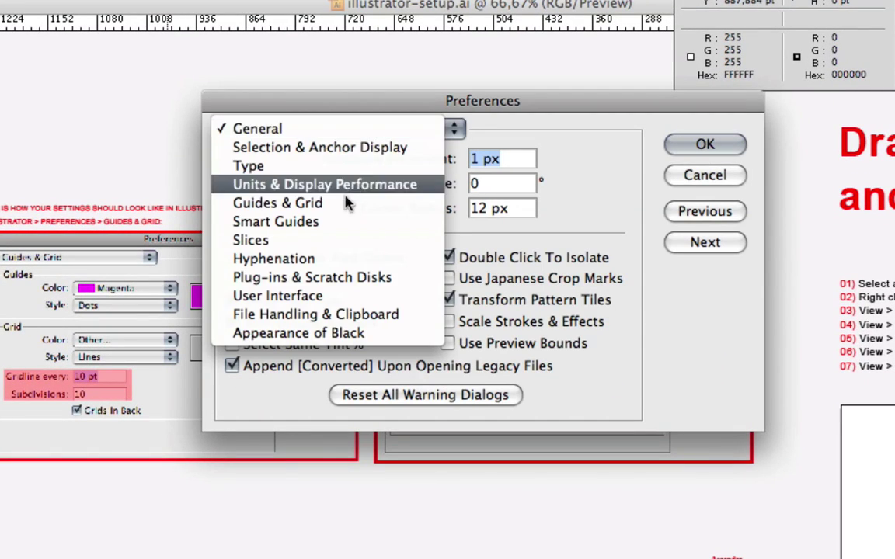
click(277, 202)
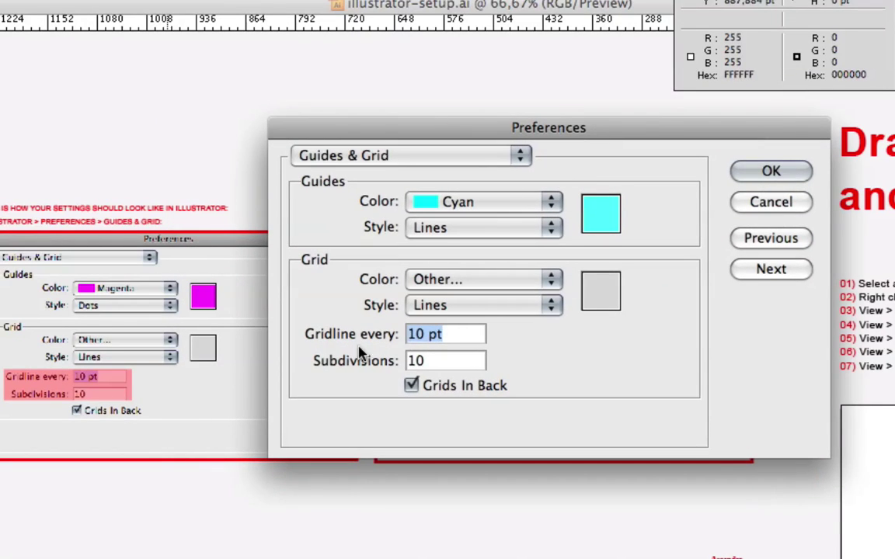
click(455, 334)
key(Tab)
click(464, 335)
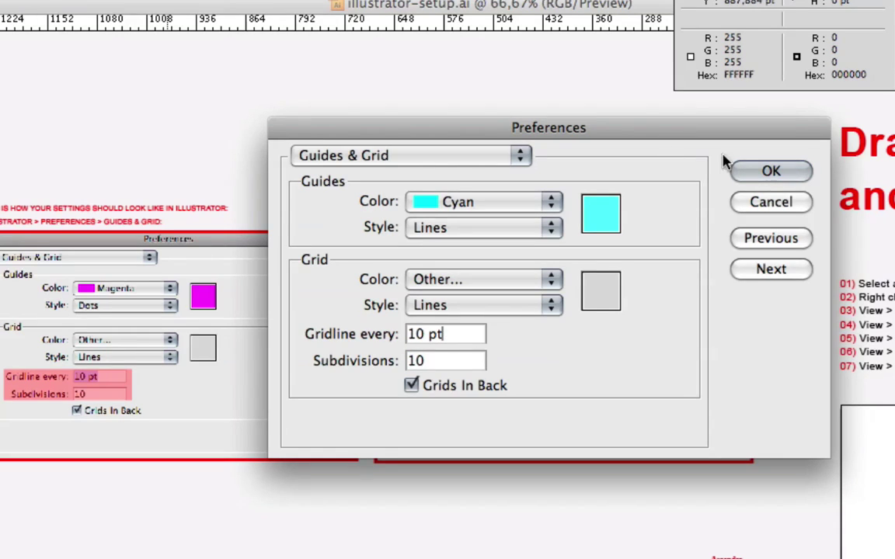
click(742, 173)
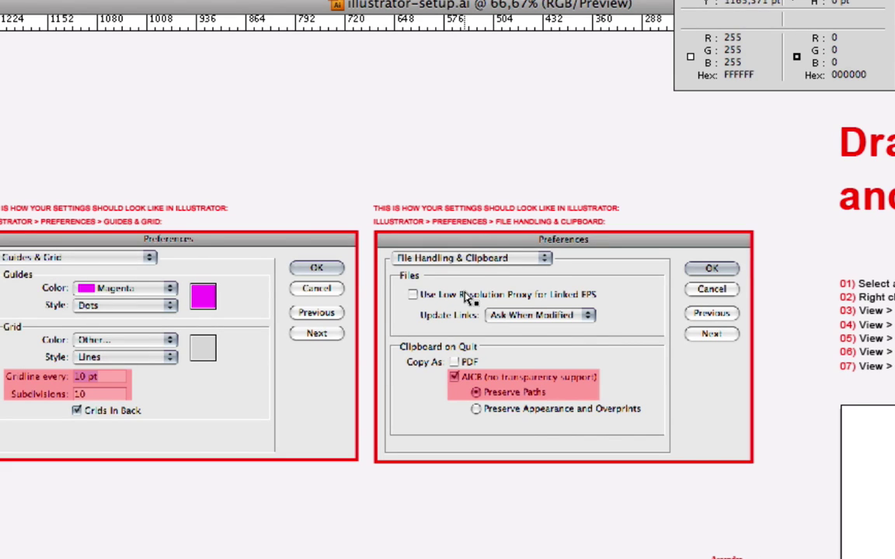
In File Handling & Clipboard, turn off PDF and copy as AICB with Preserve Paths.
key(ctrl+k)
drag(574, 126, 365, 466)
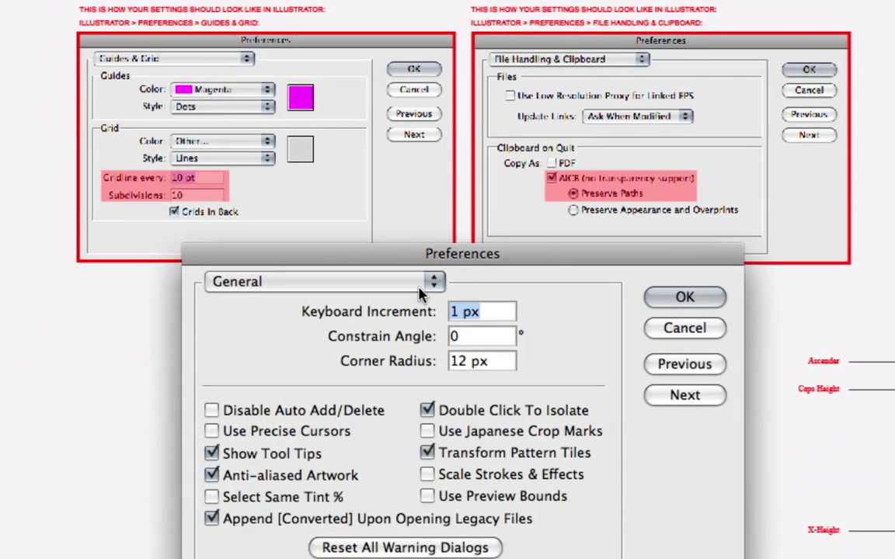
click(415, 299)
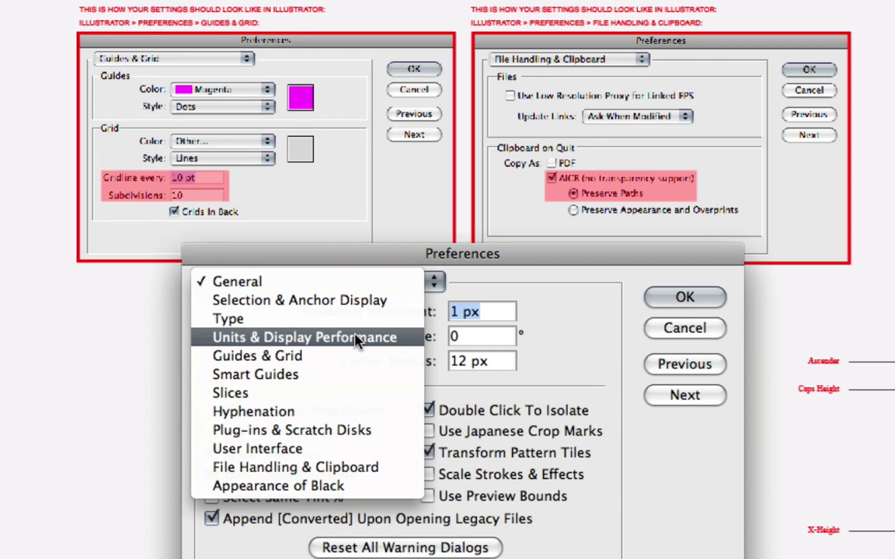
click(340, 468)
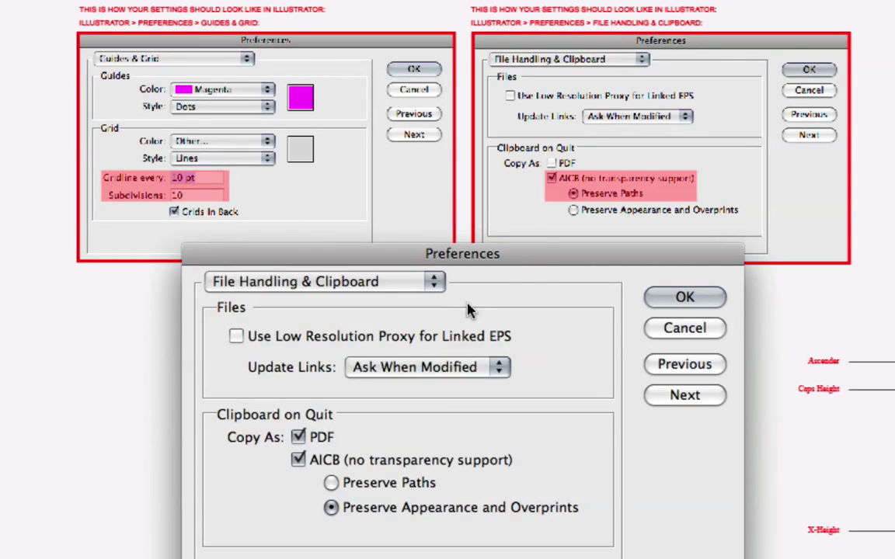
click(298, 438)
click(332, 483)
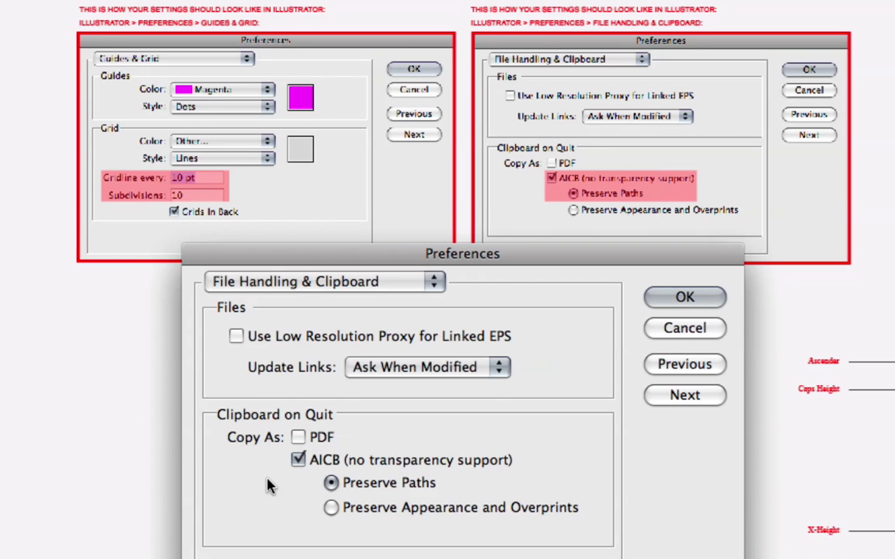
click(676, 303)
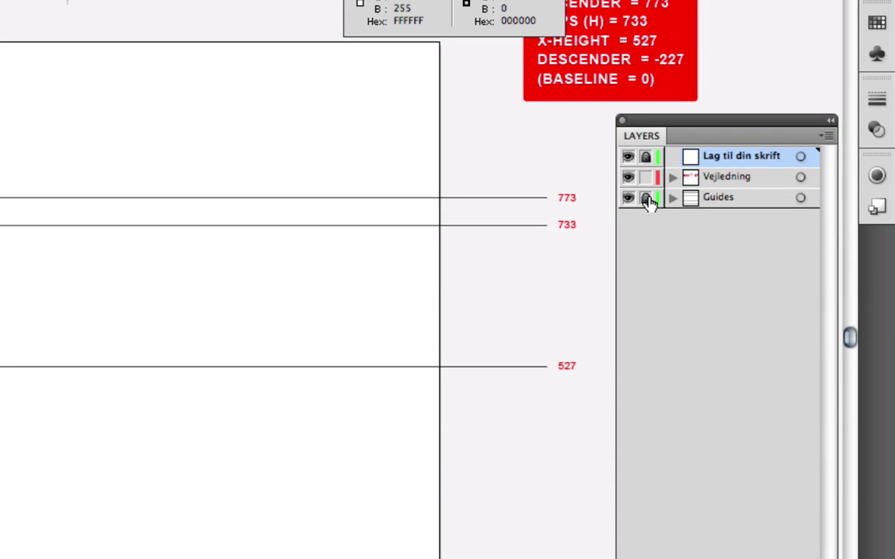
Select the horizontal metric lines on the Guides layer and convert them with Make Guides.
click(737, 198)
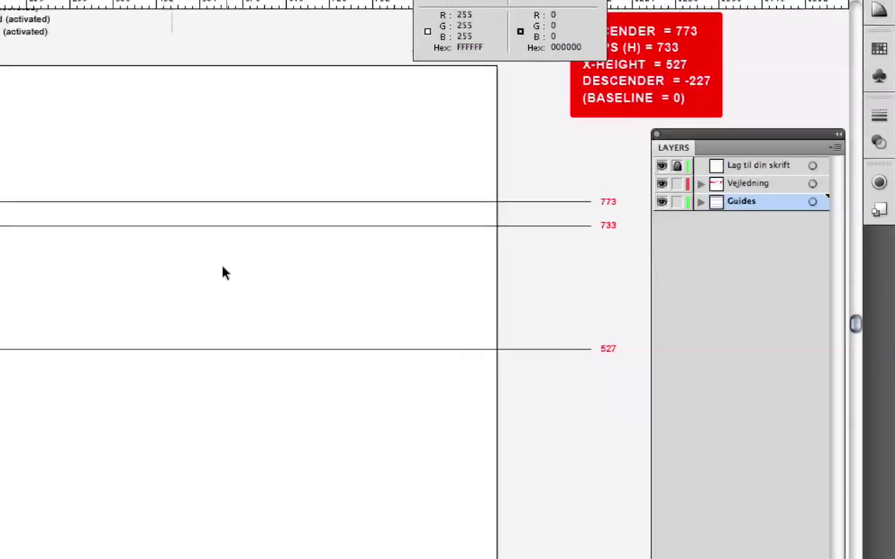
scroll(377, 257, down, 3)
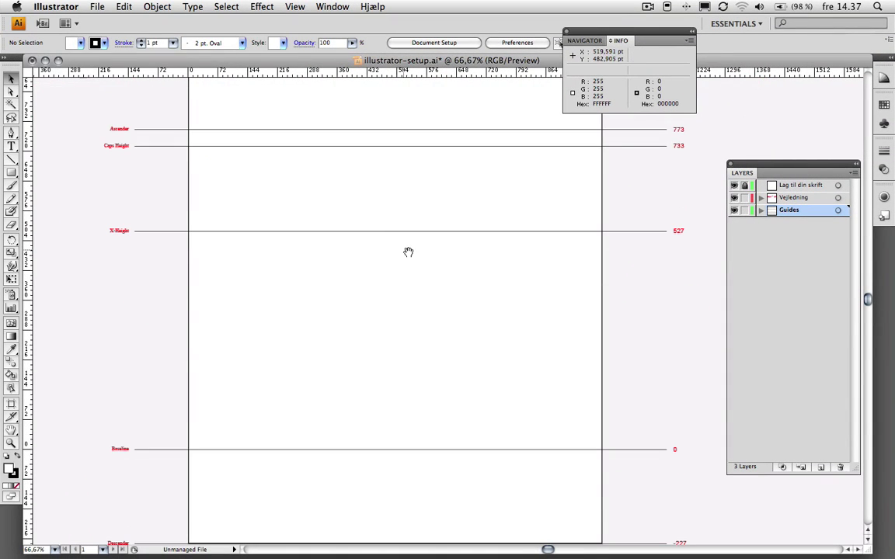
key(super+minus)
drag(406, 344, 384, 292)
drag(351, 136, 430, 501)
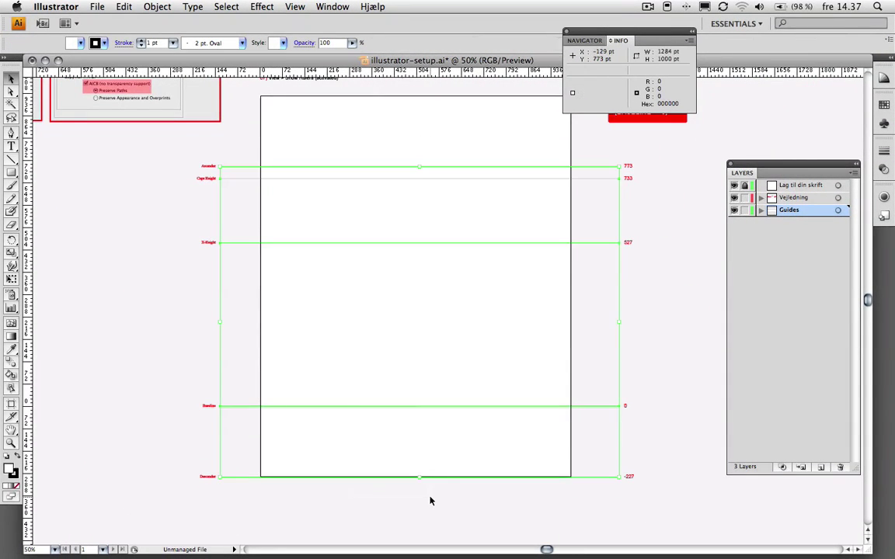
right_click(391, 180)
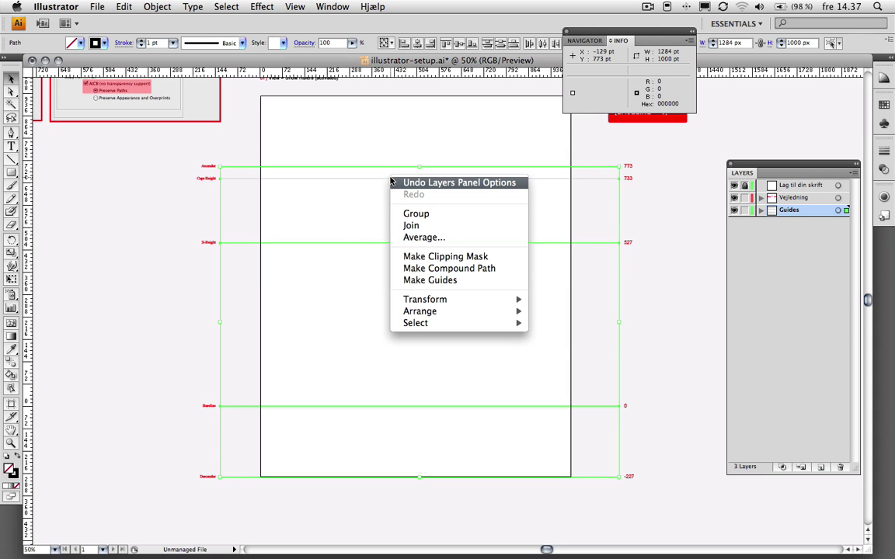
click(466, 280)
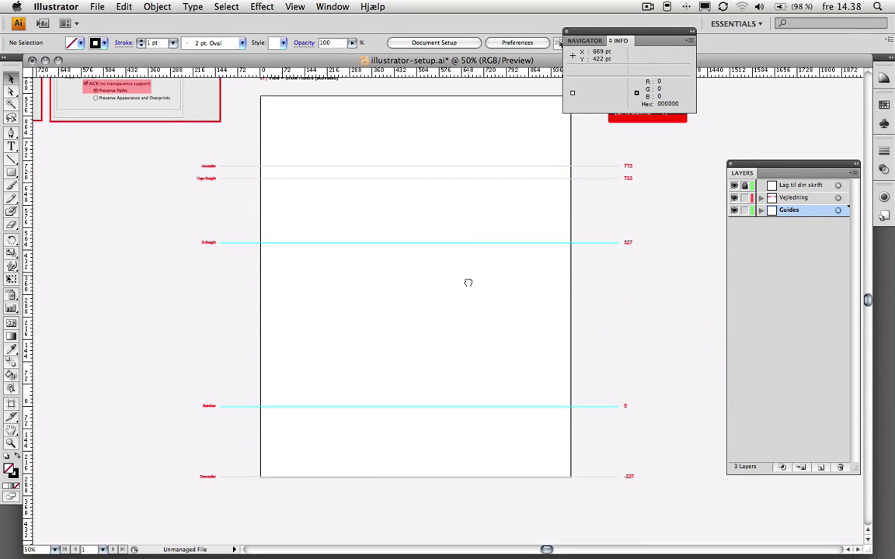
Turn on Show Grid and Snap to Grid from the View menu.
scroll(466, 283, up, 5)
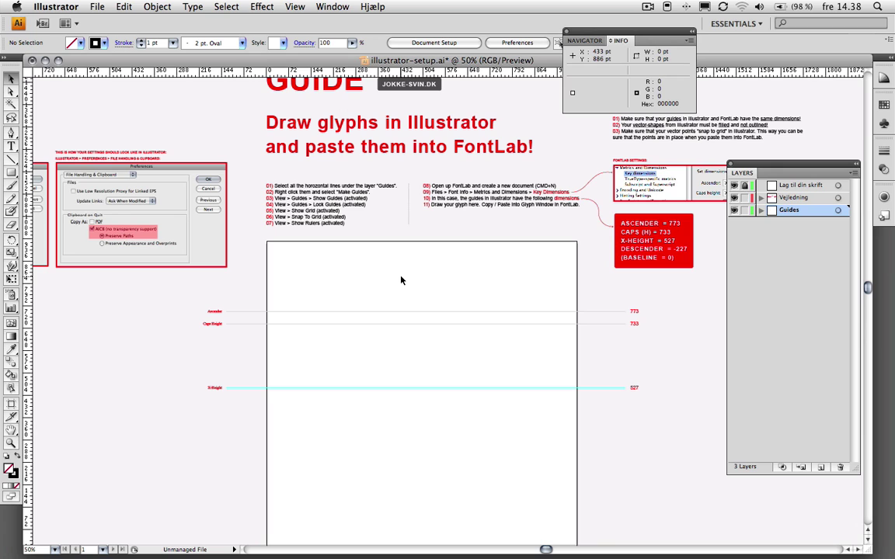
click(295, 6)
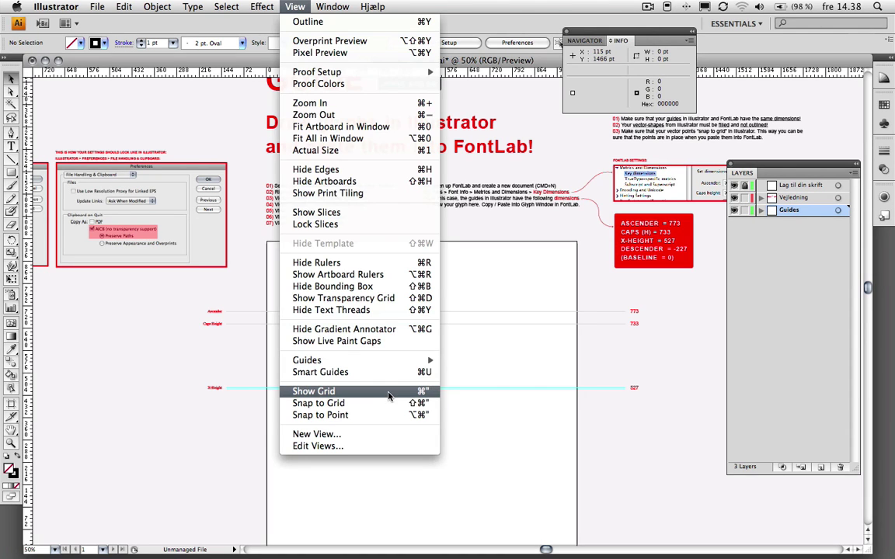
click(388, 397)
click(296, 7)
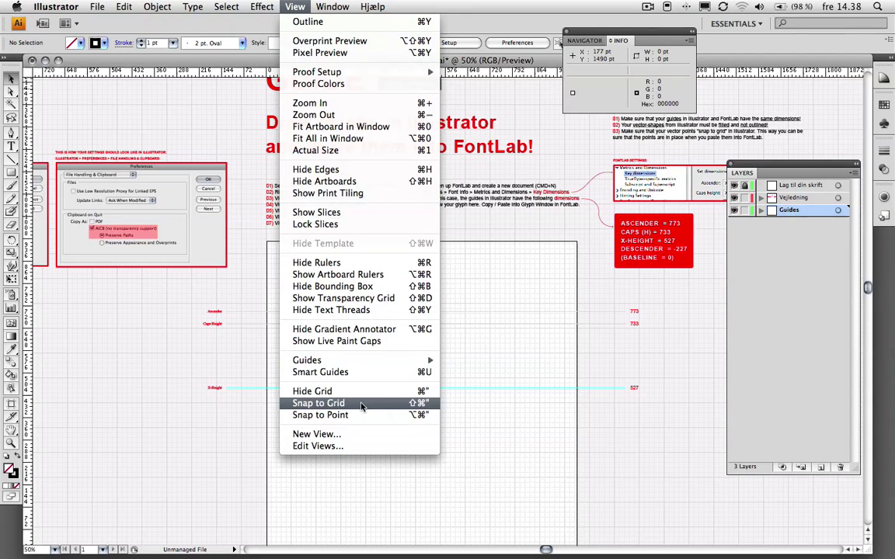
click(361, 404)
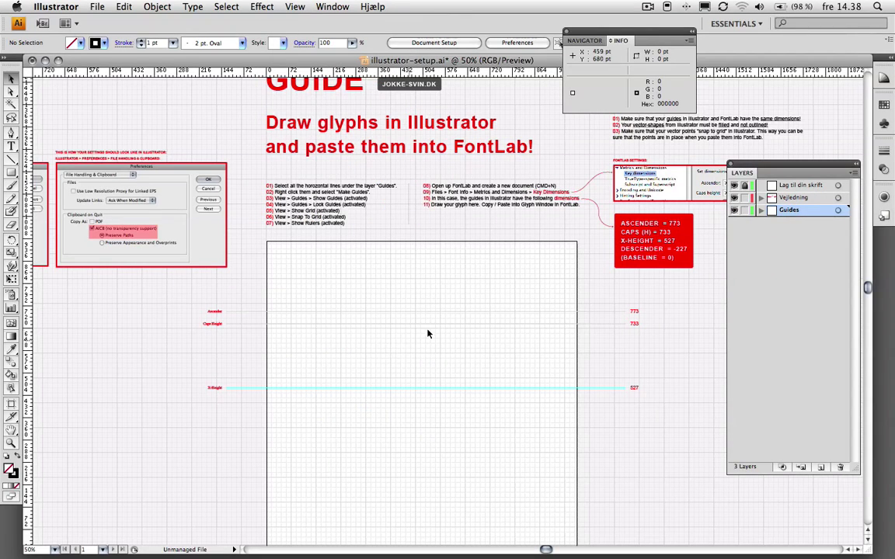
scroll(427, 334, down, 3)
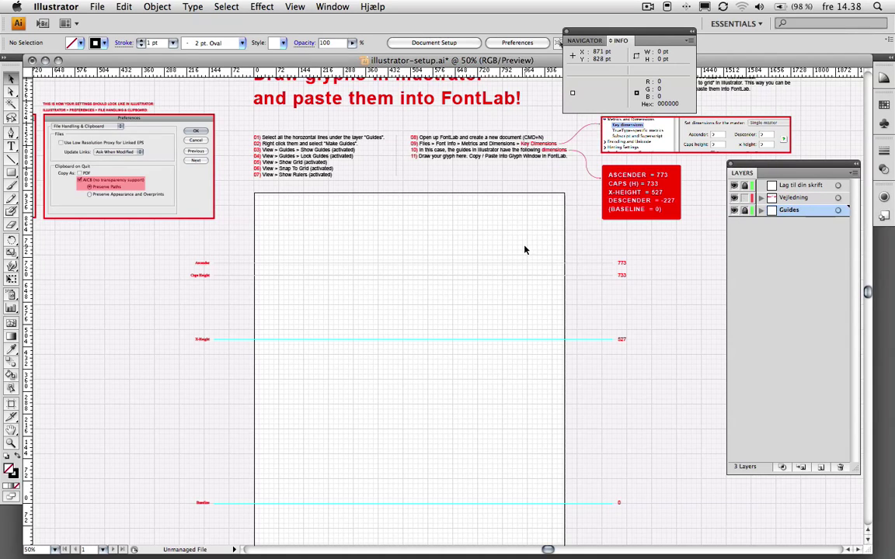
Switch to FontLab Studio, create a new font and open its Font Info settings.
key(super+Tab)
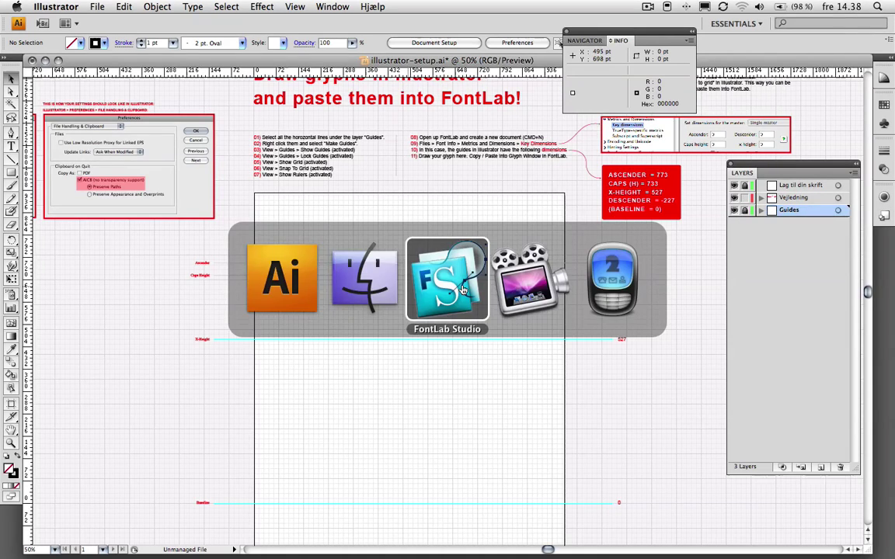
key(super+n)
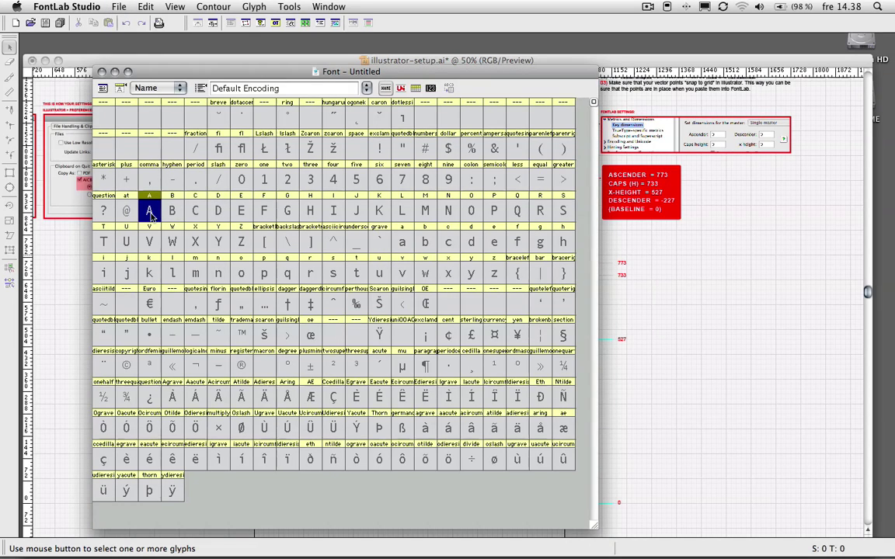
key(super+alt+f)
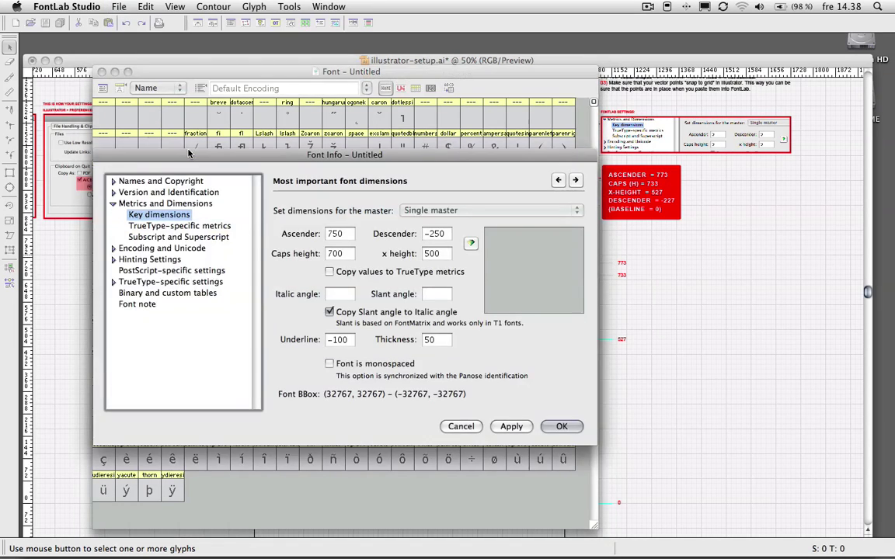
click(119, 6)
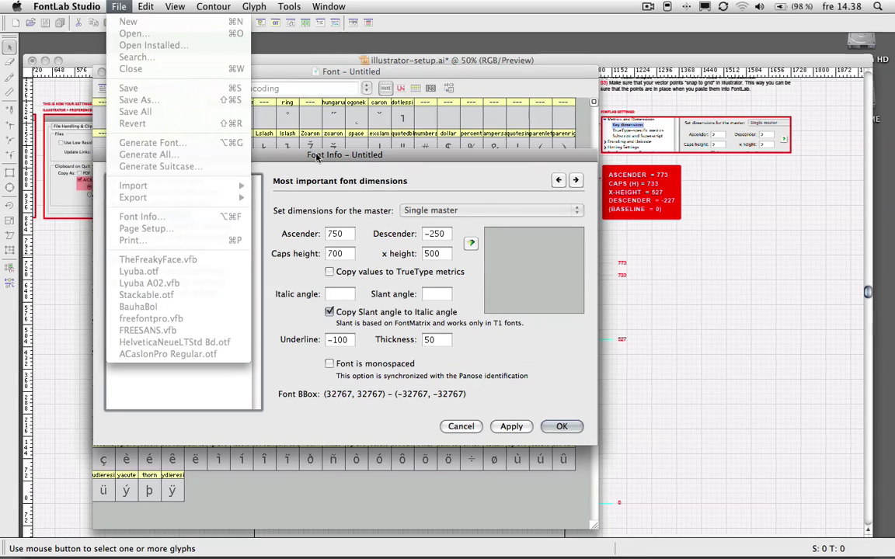
click(131, 220)
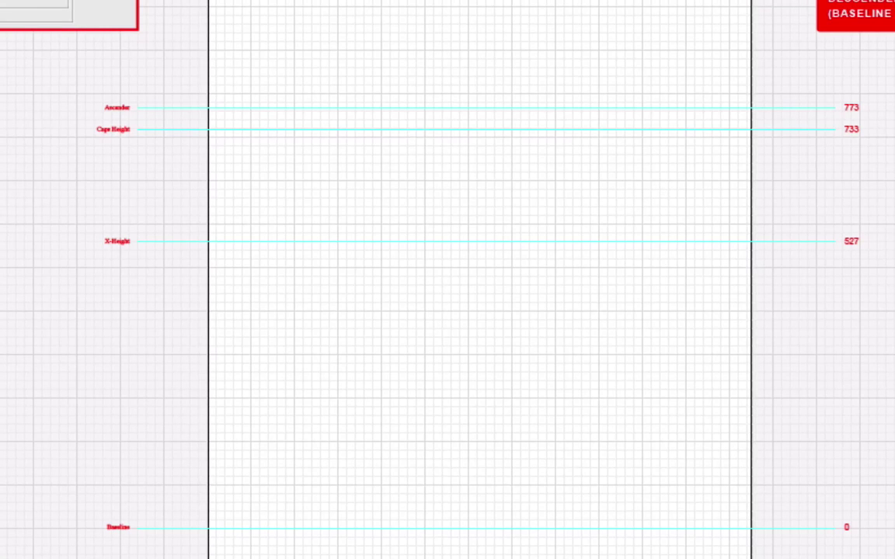
Zoom out to the whole artboard, then zoom in on the red box listing 773, 733, 527, -227.
key(ctrl+minus)
click(773, 211)
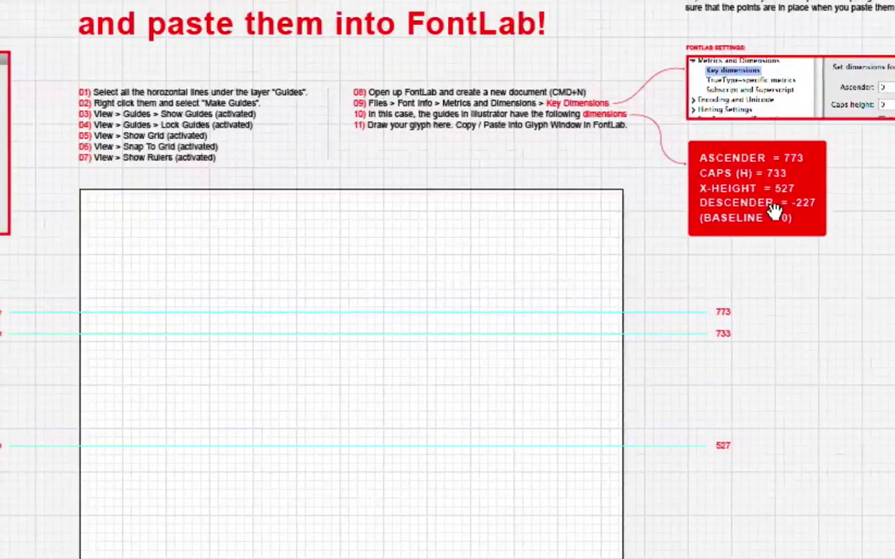
click(777, 286)
click(654, 304)
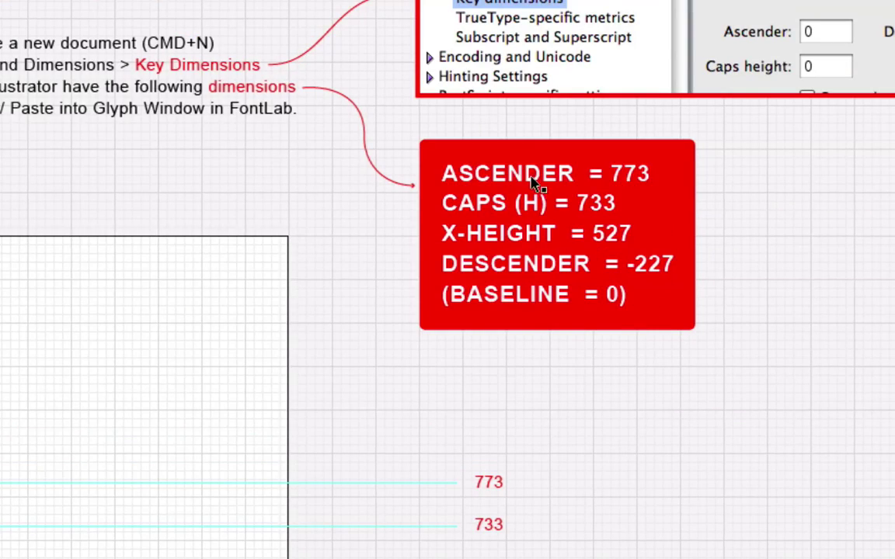
In FontLab's Key dimensions, change the Ascender from 750 to 773.
key(super+Tab)
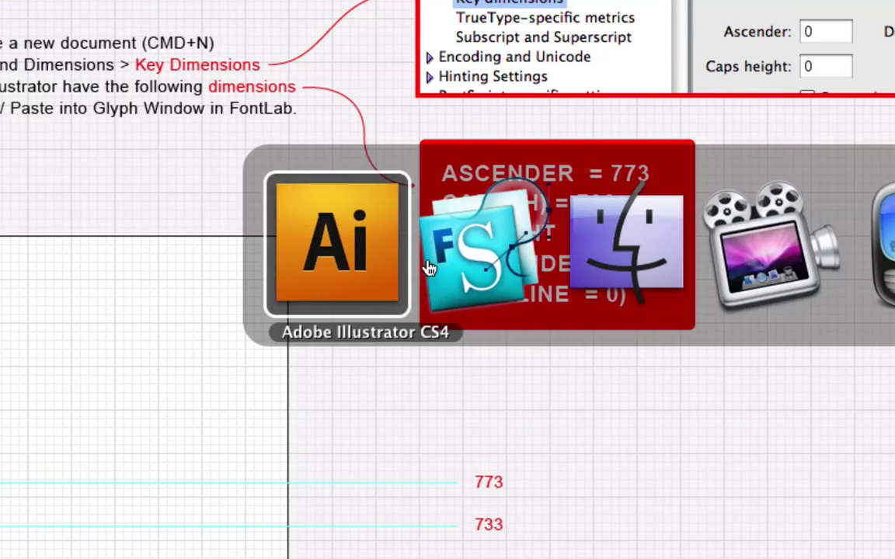
click(458, 208)
click(451, 166)
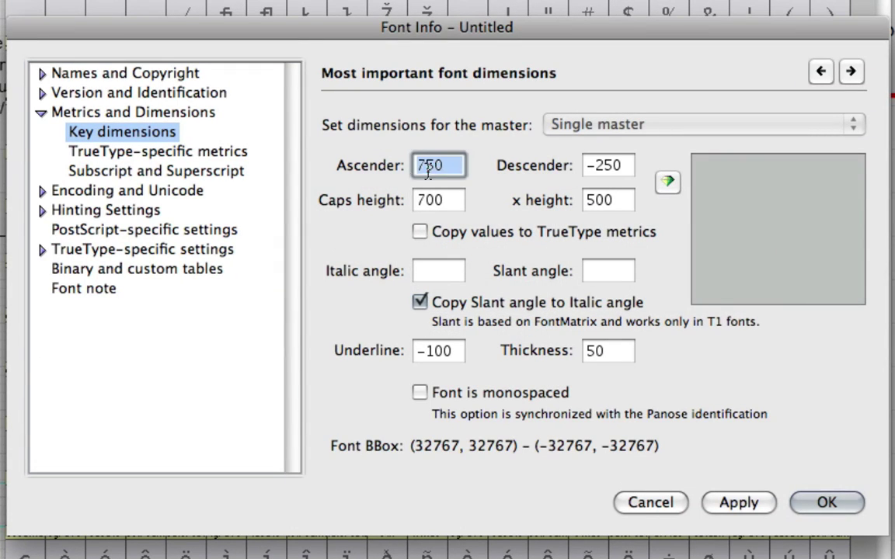
click(451, 167)
double_click(455, 166)
click(452, 166)
double_click(455, 165)
text(773)
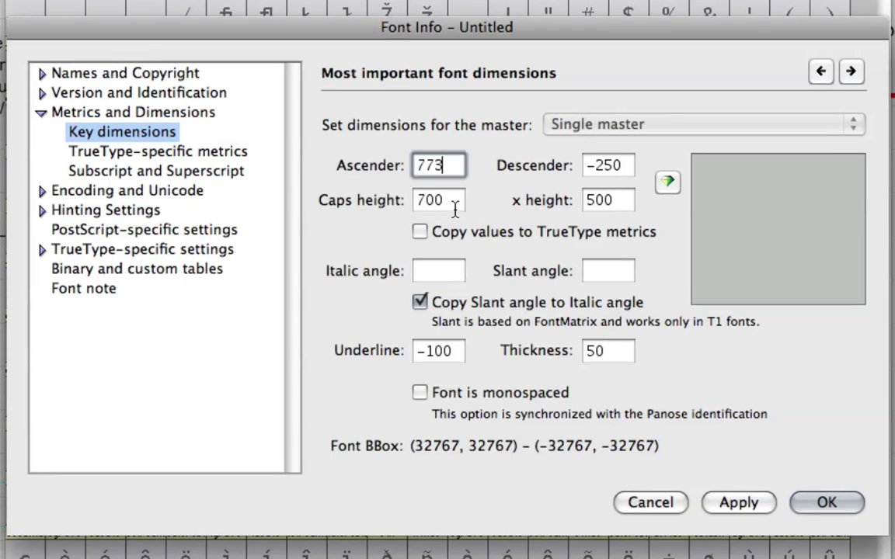
Set caps height 733, x height 527 and descender -227, then confirm with OK.
double_click(451, 202)
text(733)
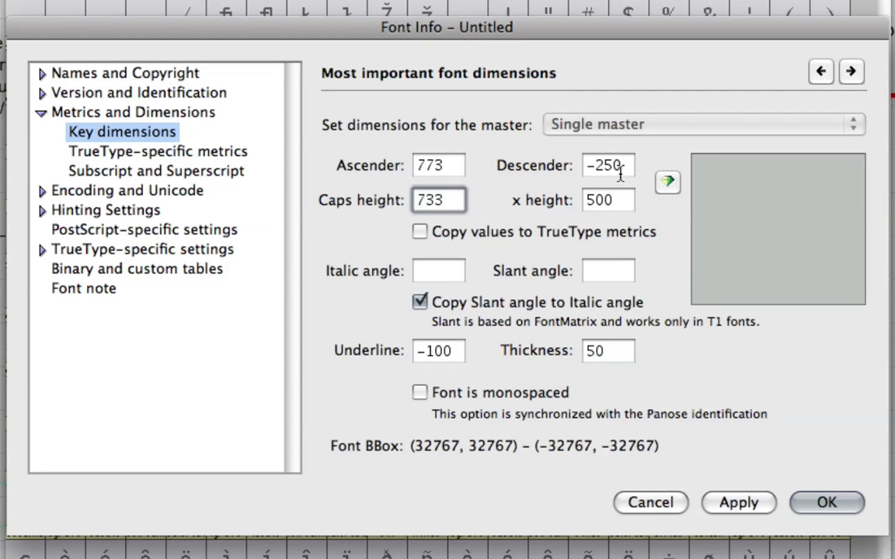
key(Tab)
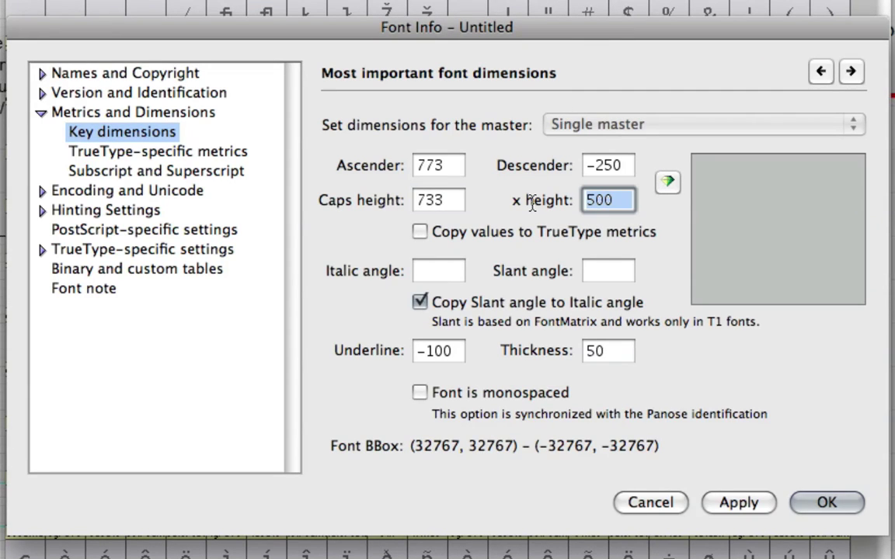
text(527)
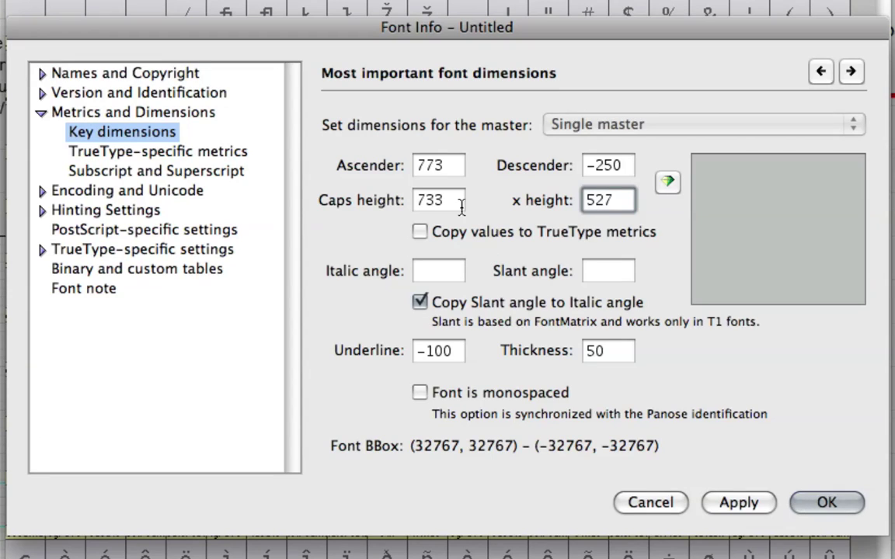
drag(599, 165, 640, 165)
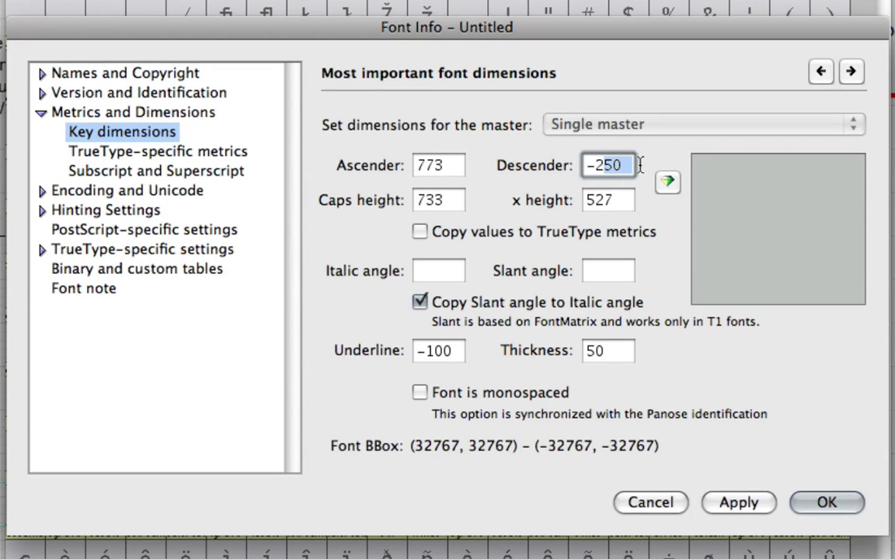
text(27)
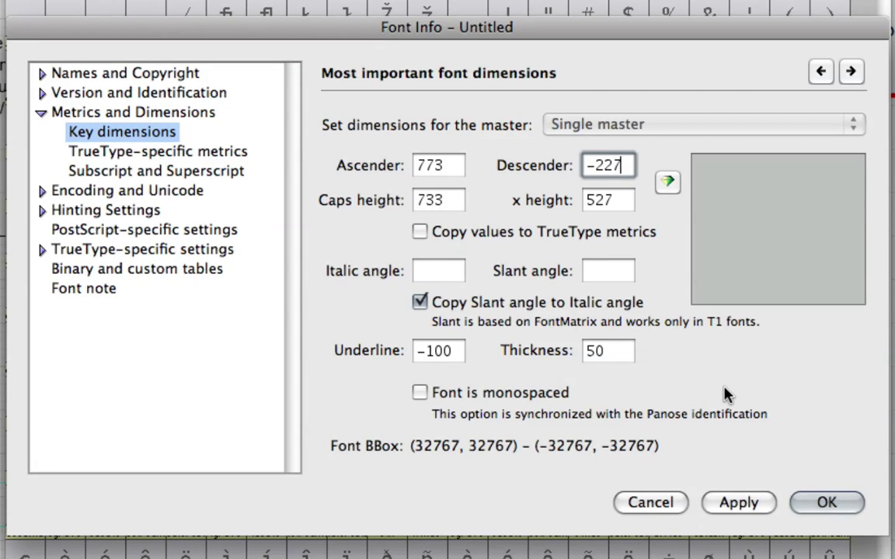
click(799, 503)
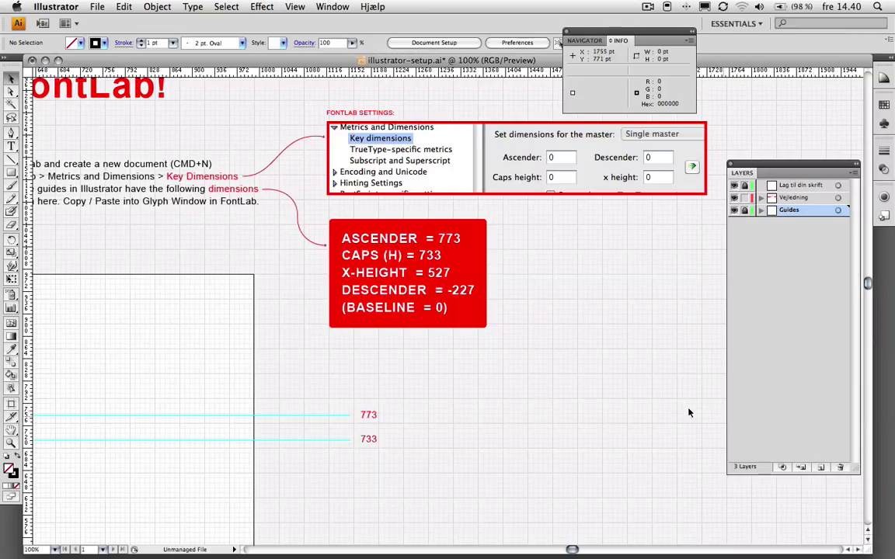
scroll(402, 399, down, 10)
scroll(403, 399, left, 15)
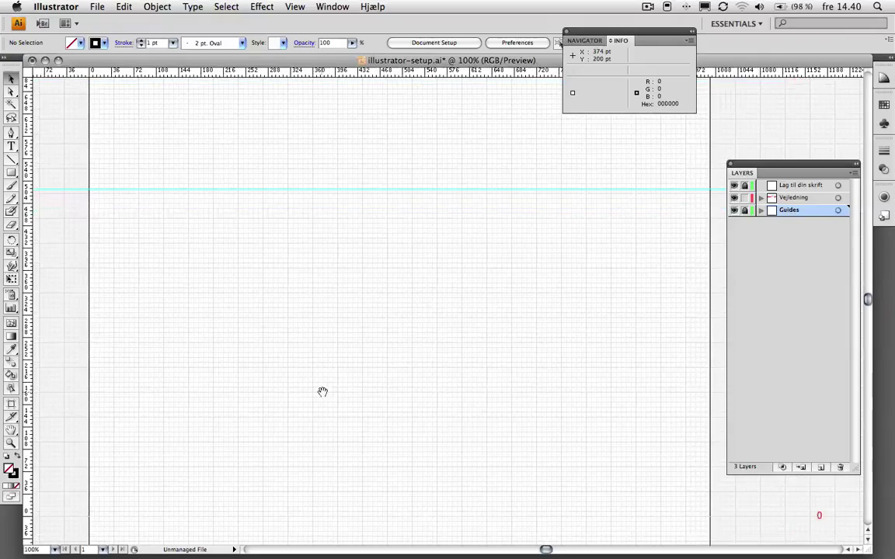
scroll(384, 322, down, 4)
scroll(384, 322, left, 4)
scroll(388, 323, up, 7)
scroll(388, 322, right, 2)
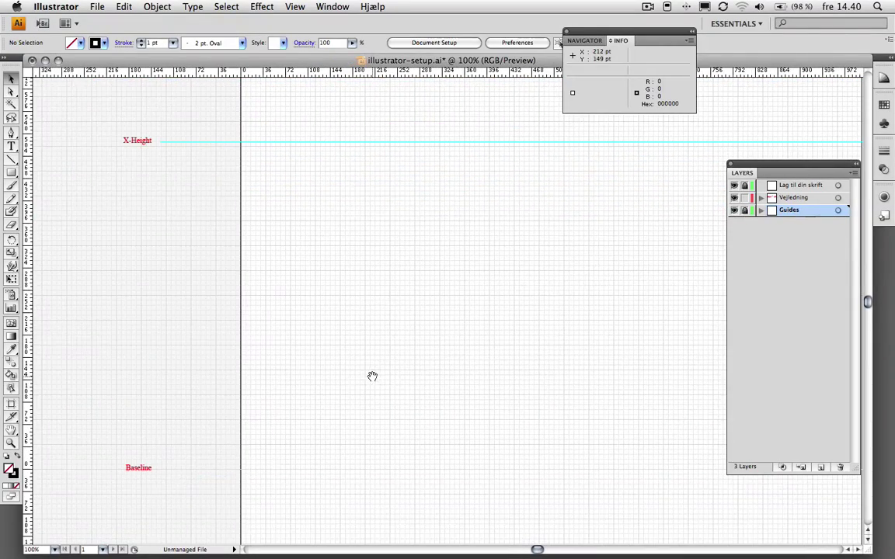
click(801, 186)
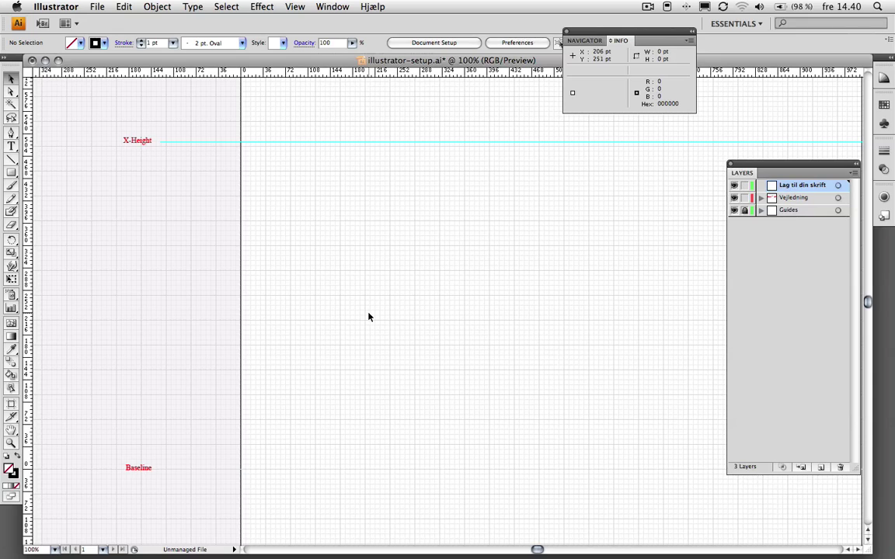
key(p)
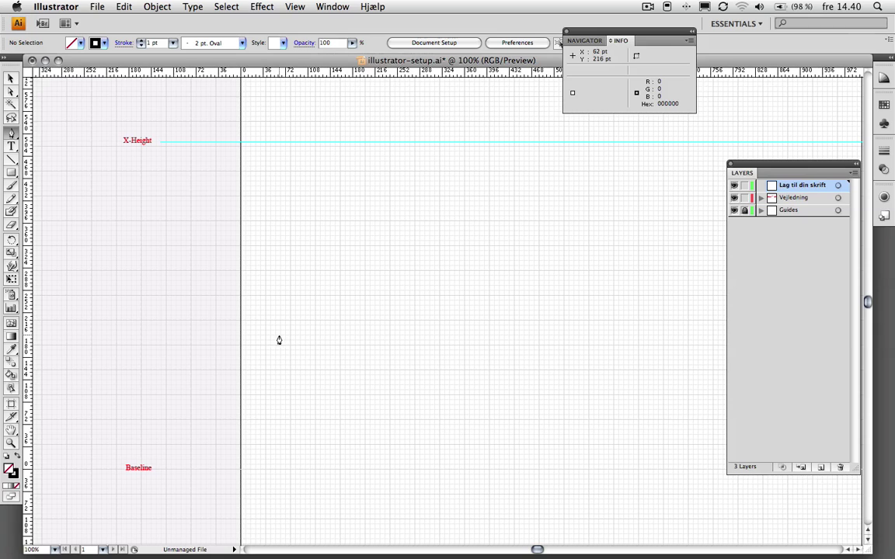
click(294, 6)
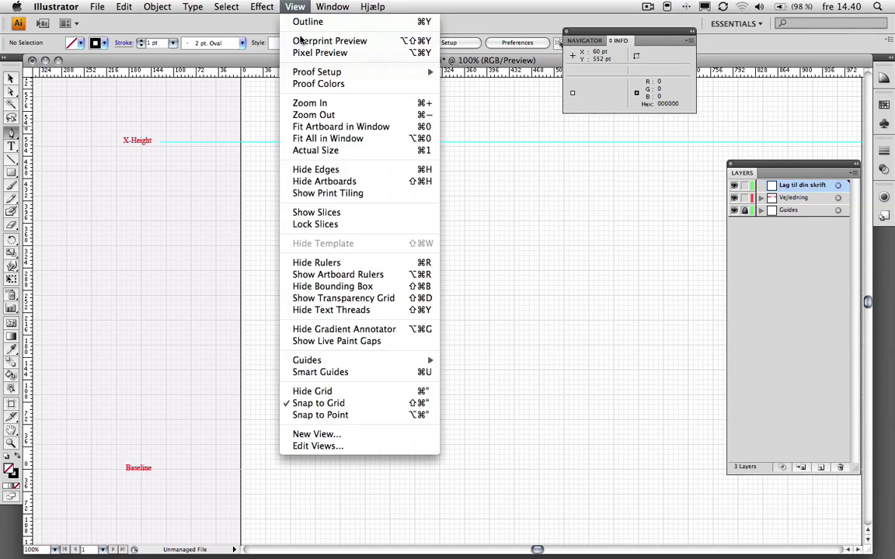
click(294, 7)
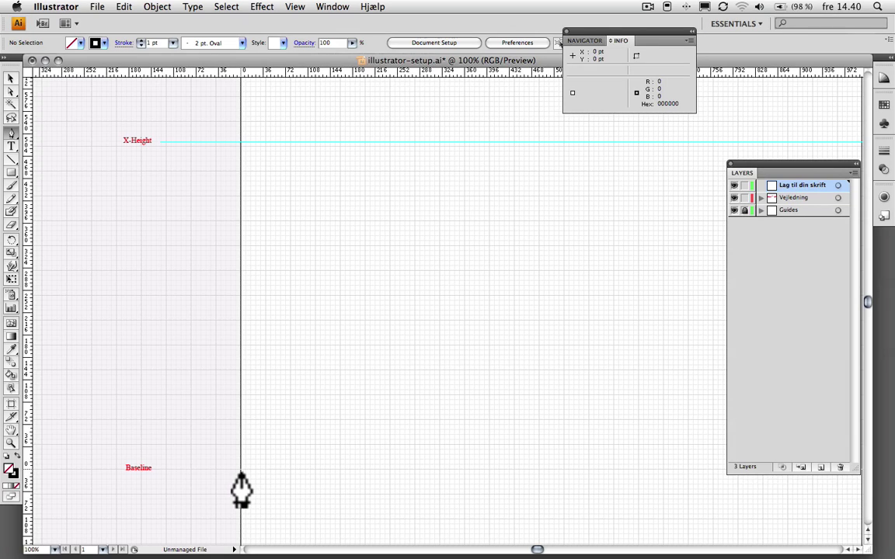
Draw a rectangle from the baseline at x=0 up to the x-height guide.
key(m)
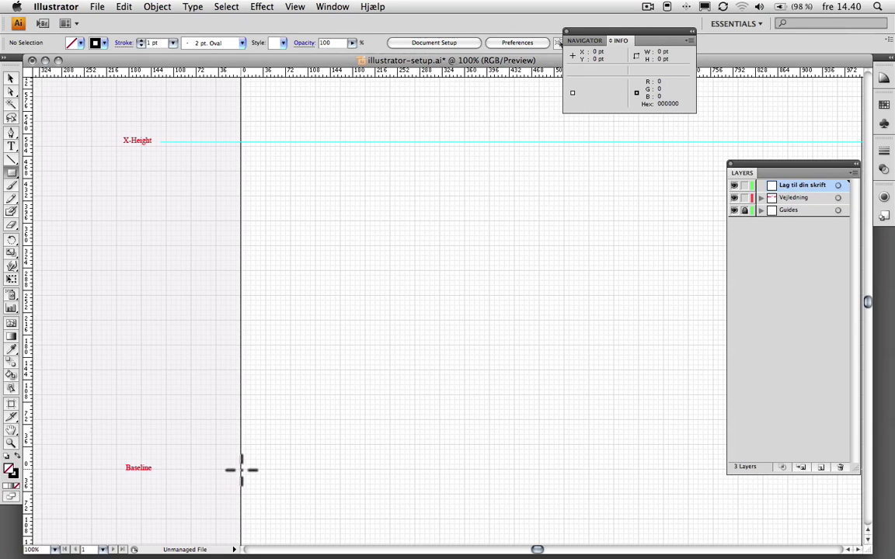
drag(241, 469, 546, 164)
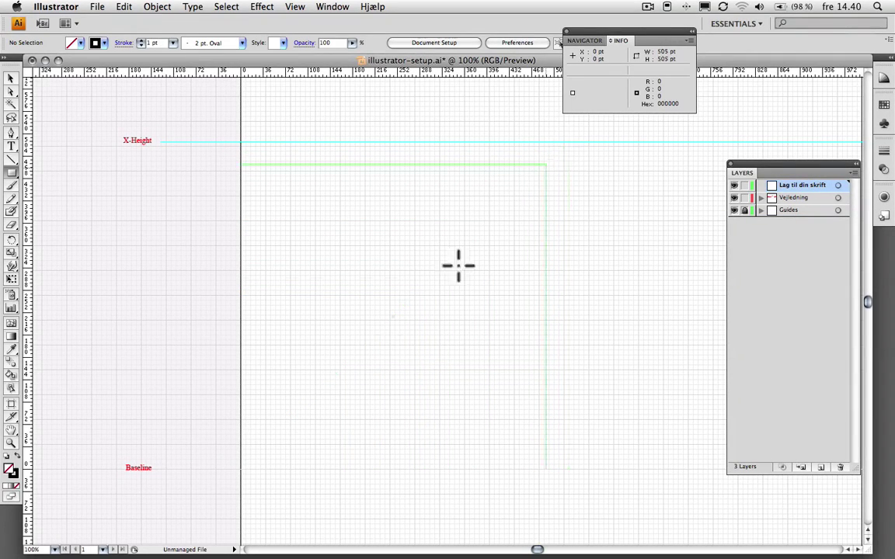
drag(458, 265, 567, 141)
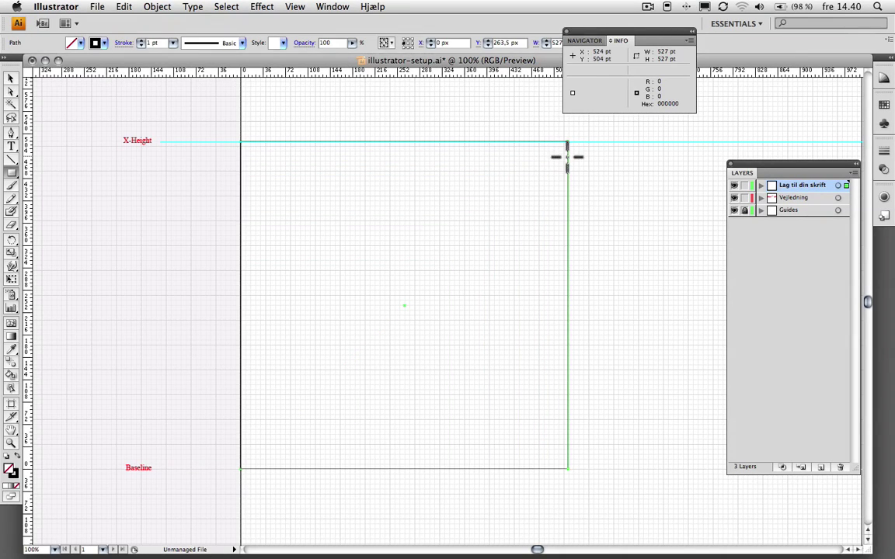
key(shift+x)
key(v)
click(579, 221)
drag(579, 221, 567, 235)
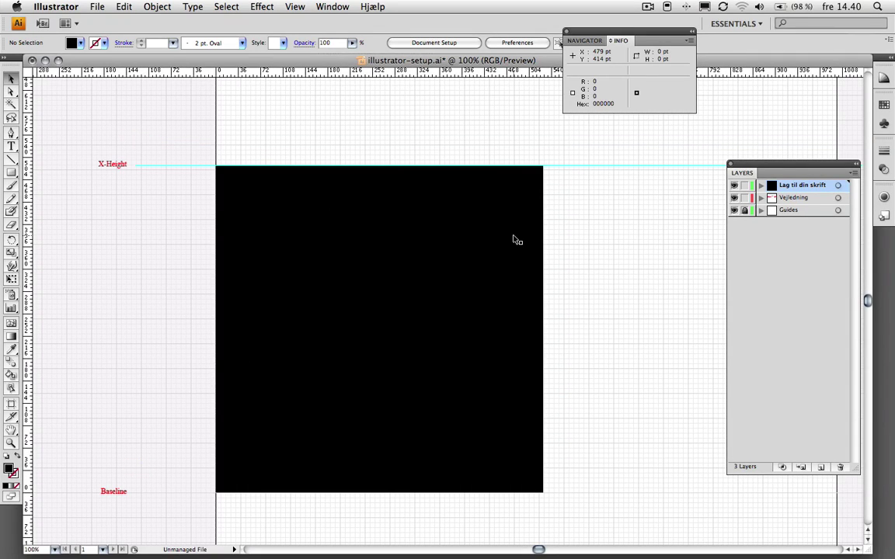
Reselect the square and swap fill and stroke so it is solid black with no outline.
click(433, 221)
key(shift+x)
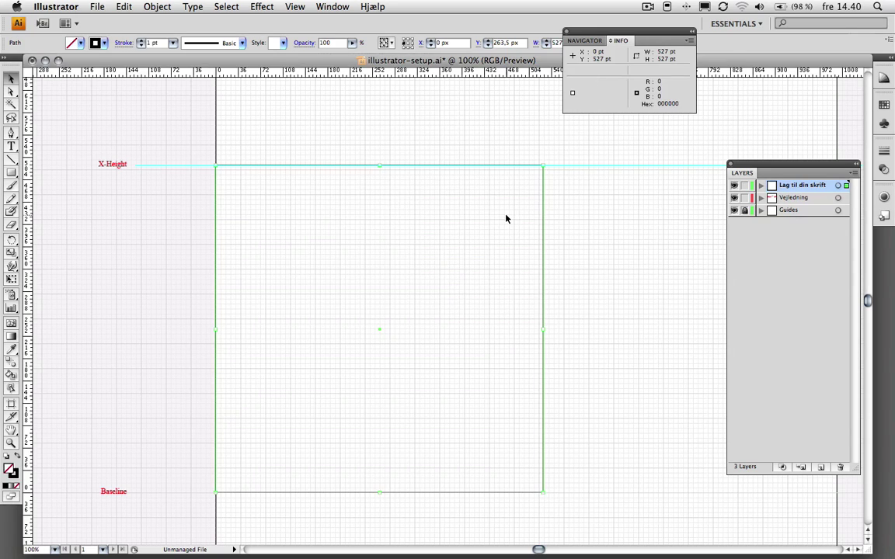
click(575, 215)
drag(570, 213, 425, 262)
drag(598, 225, 451, 275)
key(shift+x)
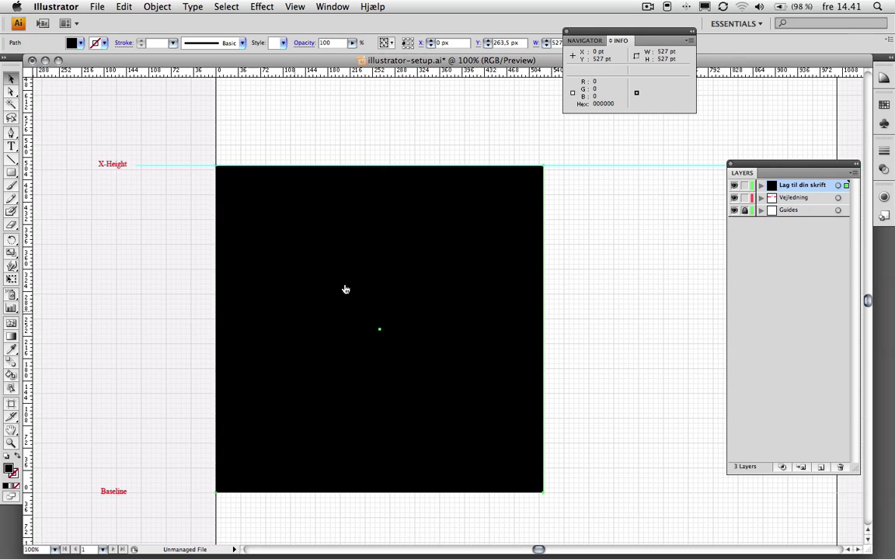
Paste the 527 × 527 black square into FontLab glyph A and zoom in on its baseline corner.
key(super+Tab)
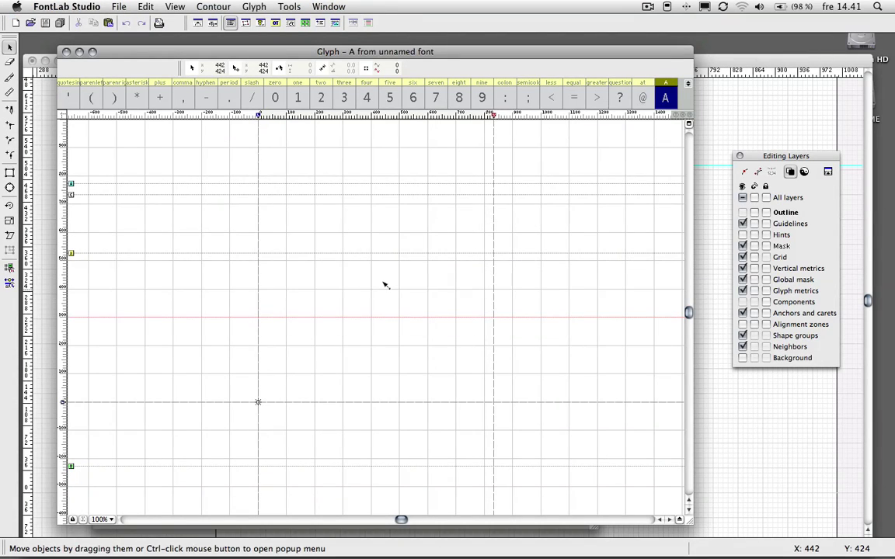
key(super+v)
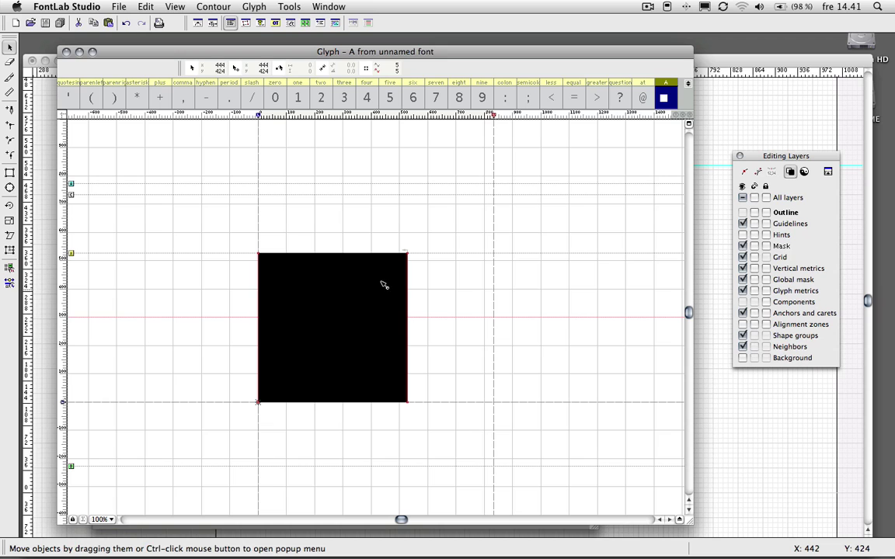
key(z)
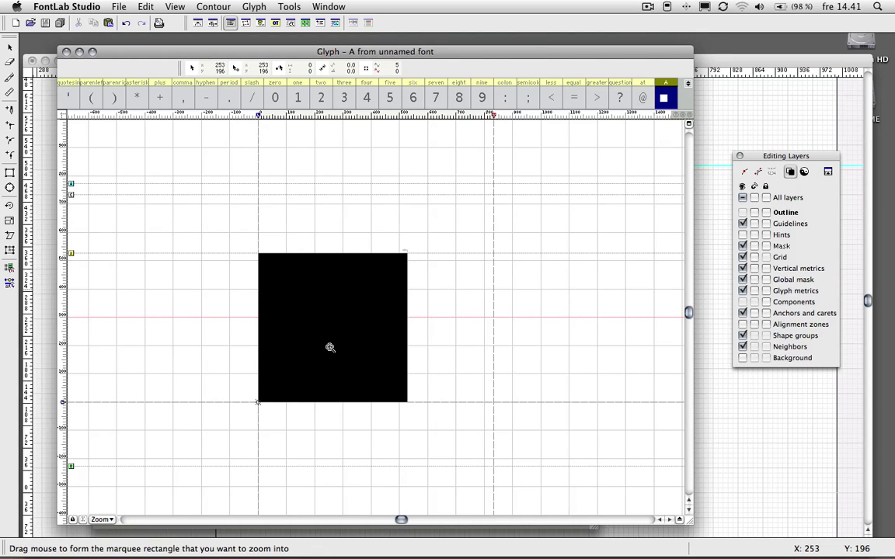
click(329, 350)
click(309, 342)
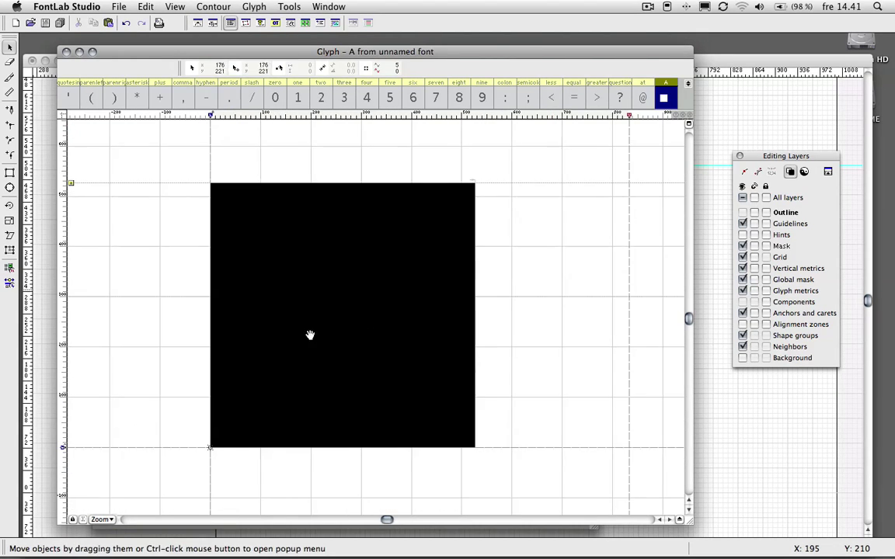
drag(309, 333, 350, 349)
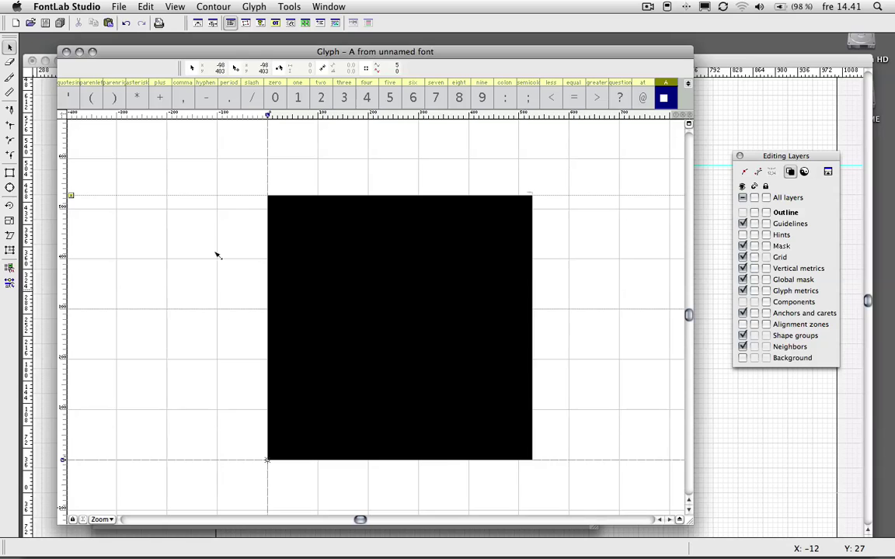
drag(337, 306, 346, 266)
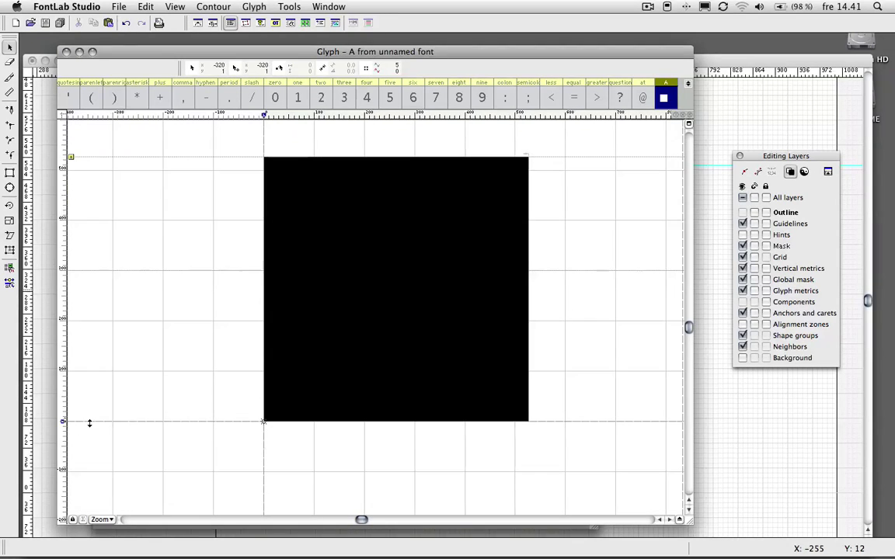
drag(265, 420, 349, 443)
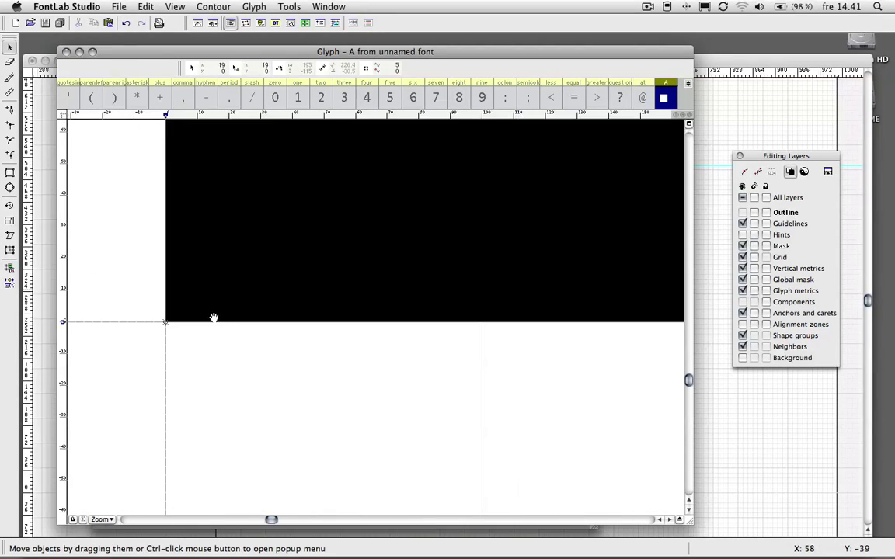
Check the square's top edge against the x-height, then delete the square from glyph A.
alt+click(327, 303)
alt+click(365, 284)
alt+click(365, 303)
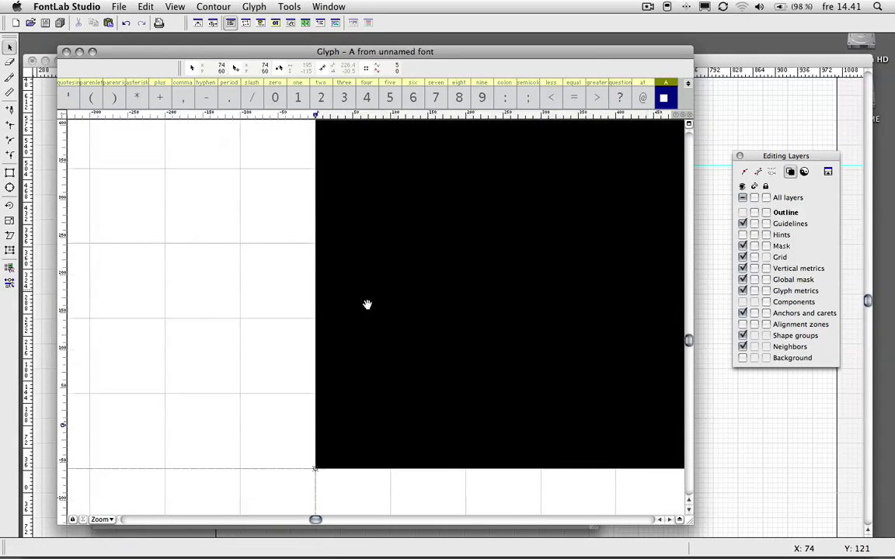
drag(366, 304, 371, 371)
click(379, 332)
click(384, 316)
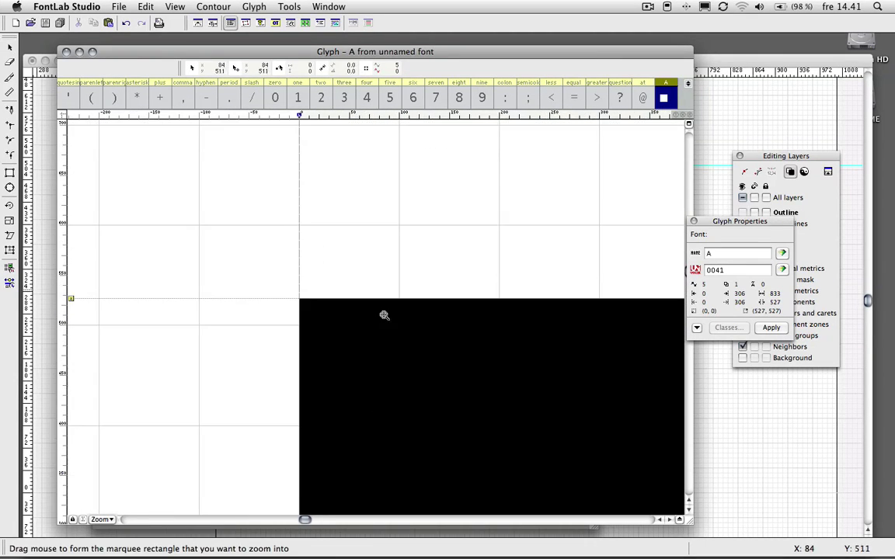
drag(384, 316, 323, 312)
drag(549, 315, 362, 263)
alt+click(403, 333)
alt+click(406, 340)
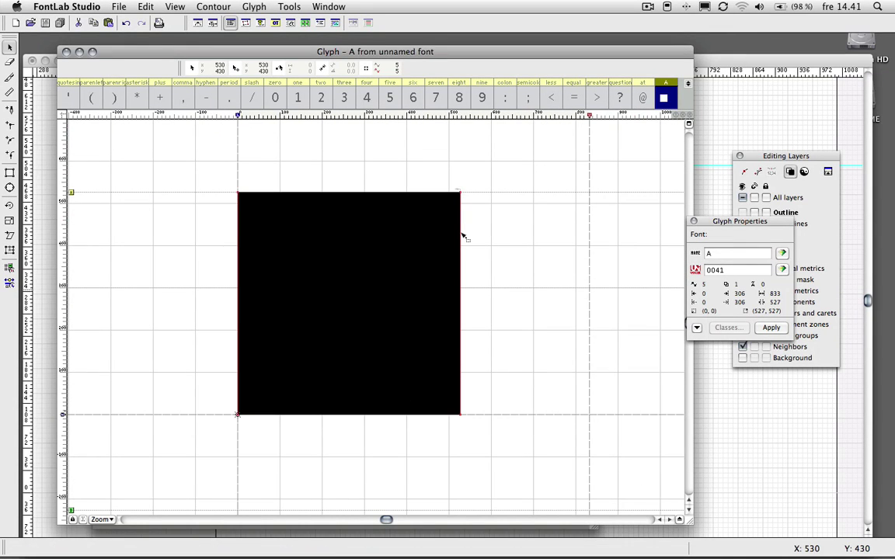
key(BackSpace)
In Illustrator, delete the black square and draw a closed five-sided shape with the Pen tool.
key(super+Tab)
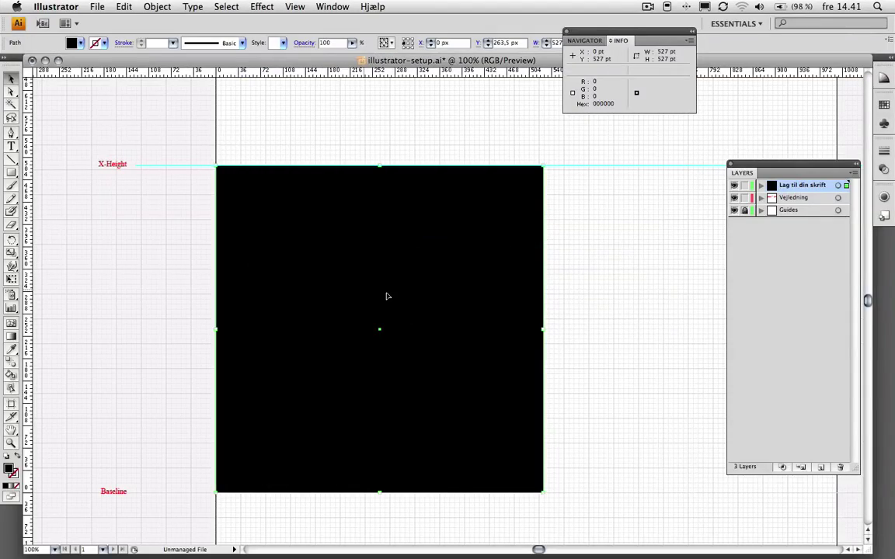
click(520, 240)
key(BackSpace)
key(p)
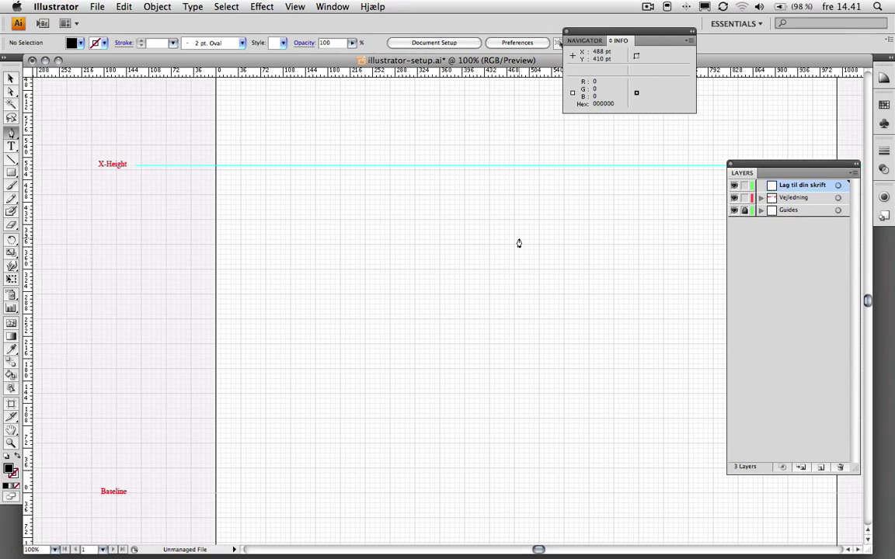
click(281, 397)
click(321, 261)
click(468, 242)
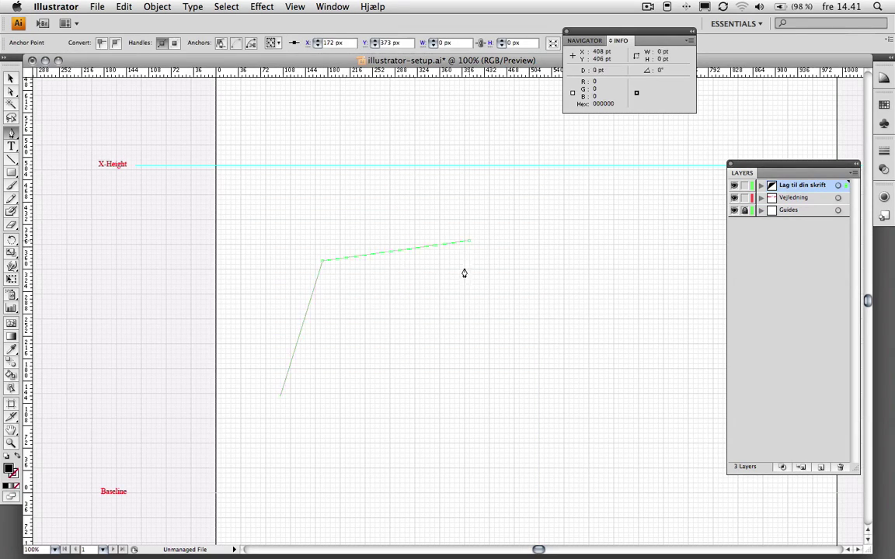
click(465, 356)
click(388, 407)
click(282, 398)
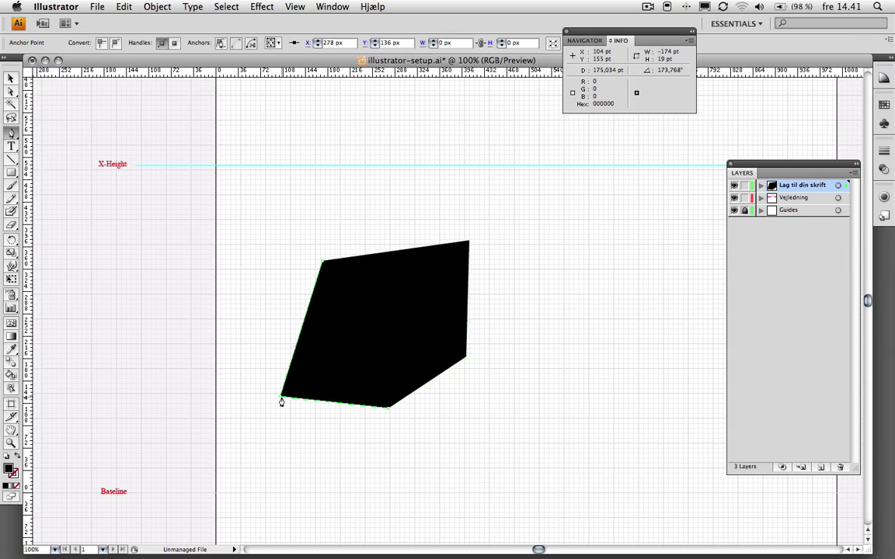
Select the new five-sided shape and paste it into FontLab's glyph A, then return to Illustrator.
key(v)
key(super+shift+a)
click(412, 316)
click(541, 302)
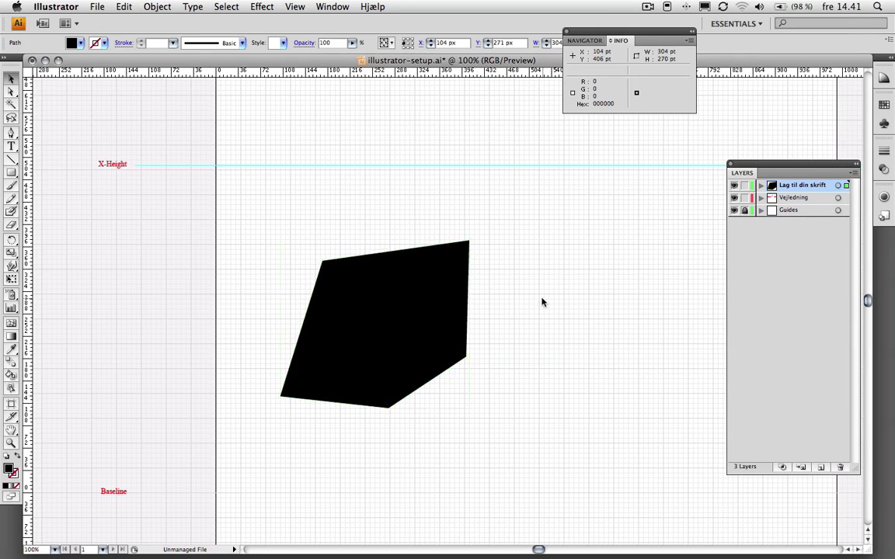
click(419, 315)
key(super+Tab)
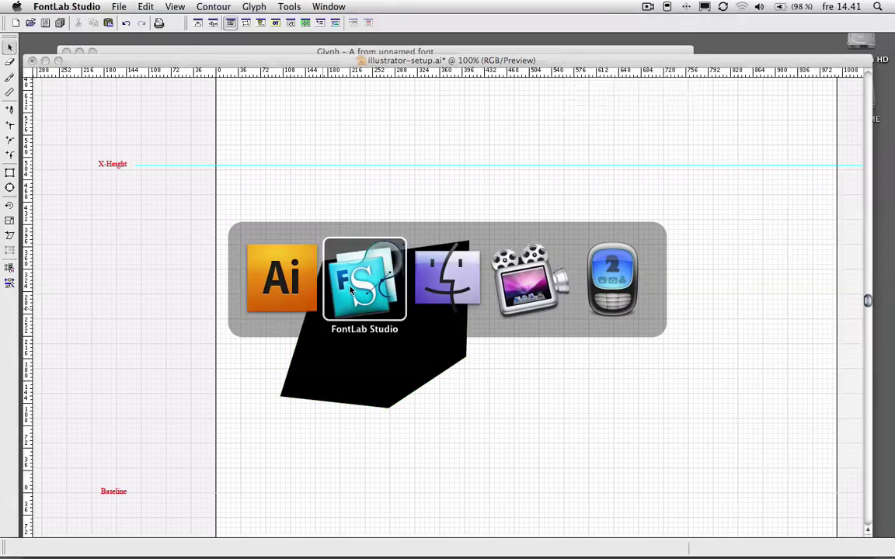
key(super+v)
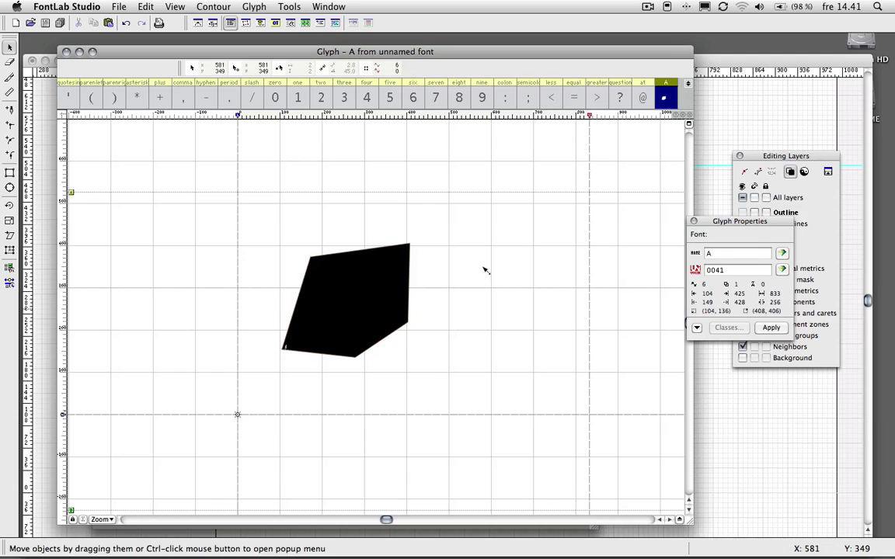
key(super+Tab)
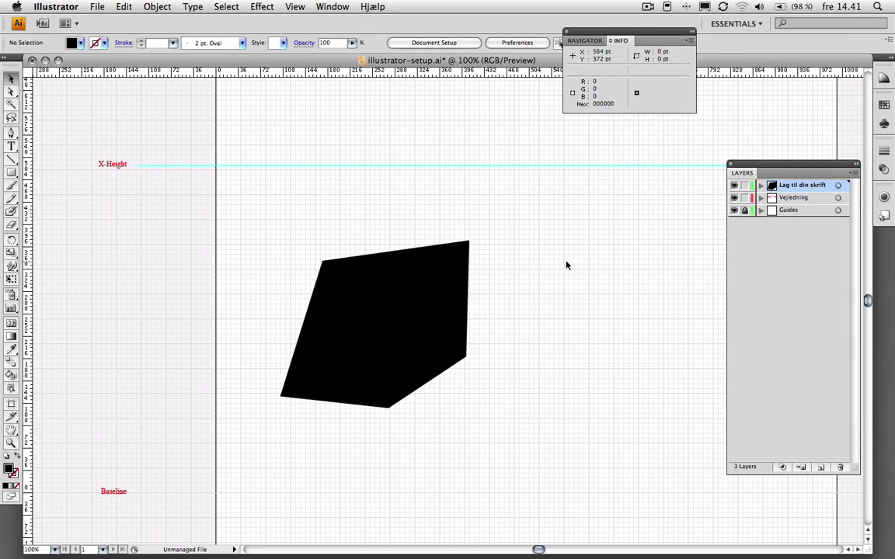